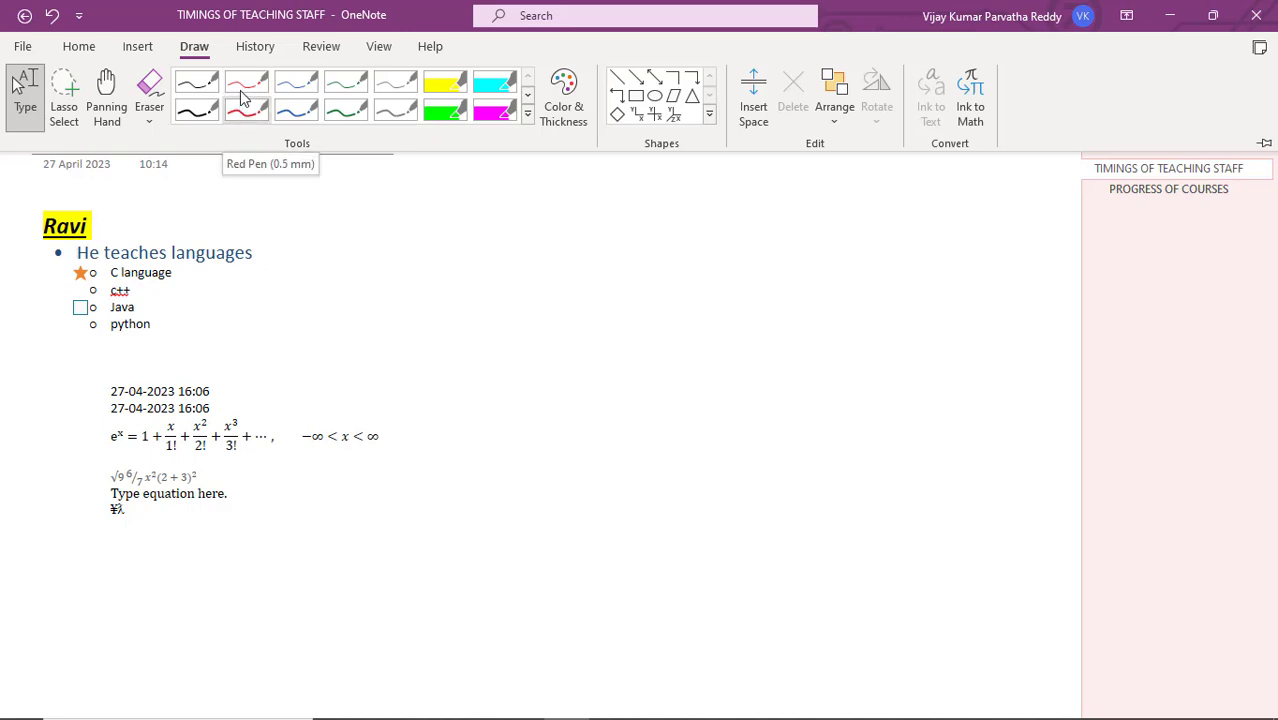
Step: Draw two horizontal blue pen lines below the notes and underline "He teaches languages" with the thicker blue pen
left_click(290, 115)
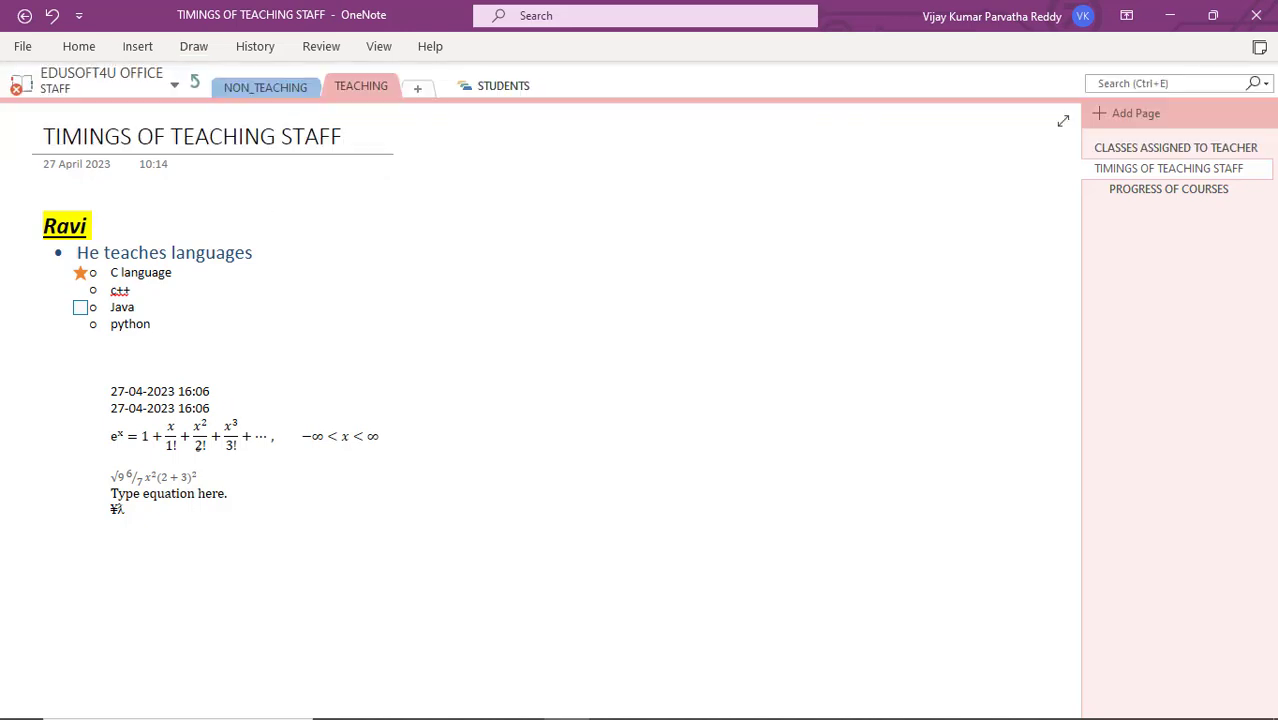
left_click_drag(29, 537, 280, 541)
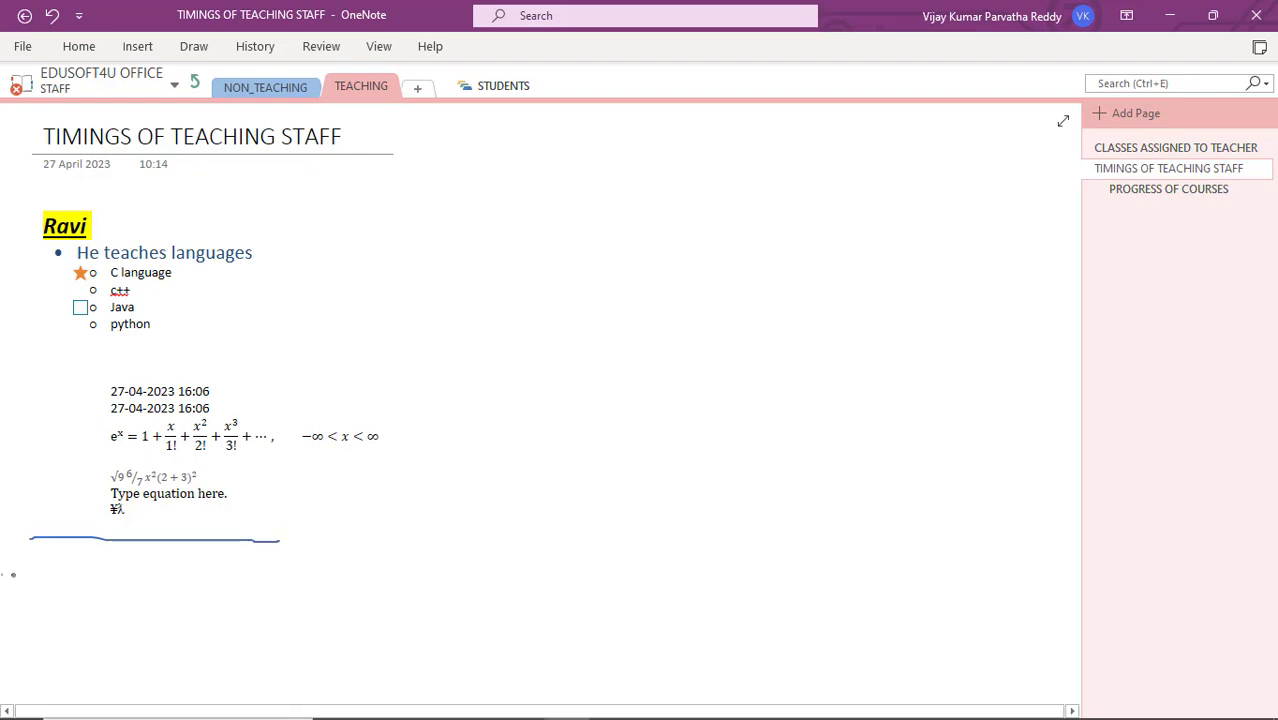
left_click_drag(11, 574, 250, 560)
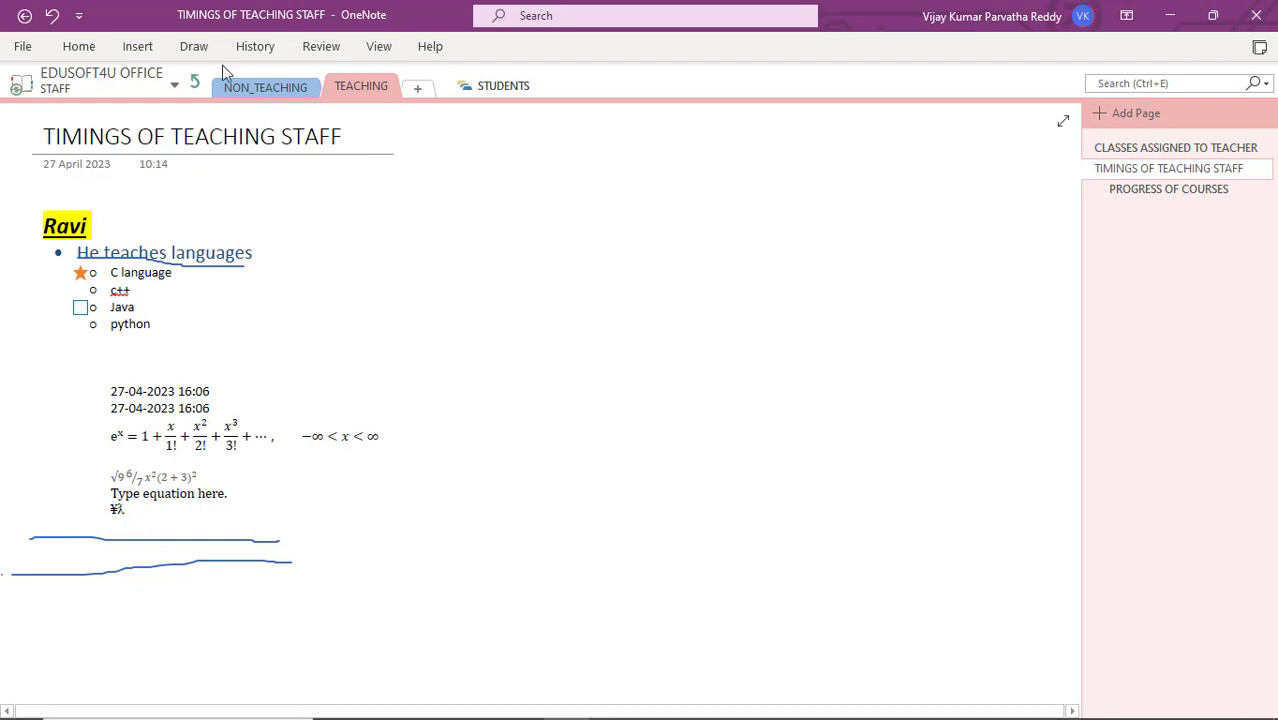
Step: Highlight the two date and time lines above the equations with the magenta highlighter
left_click(196, 48)
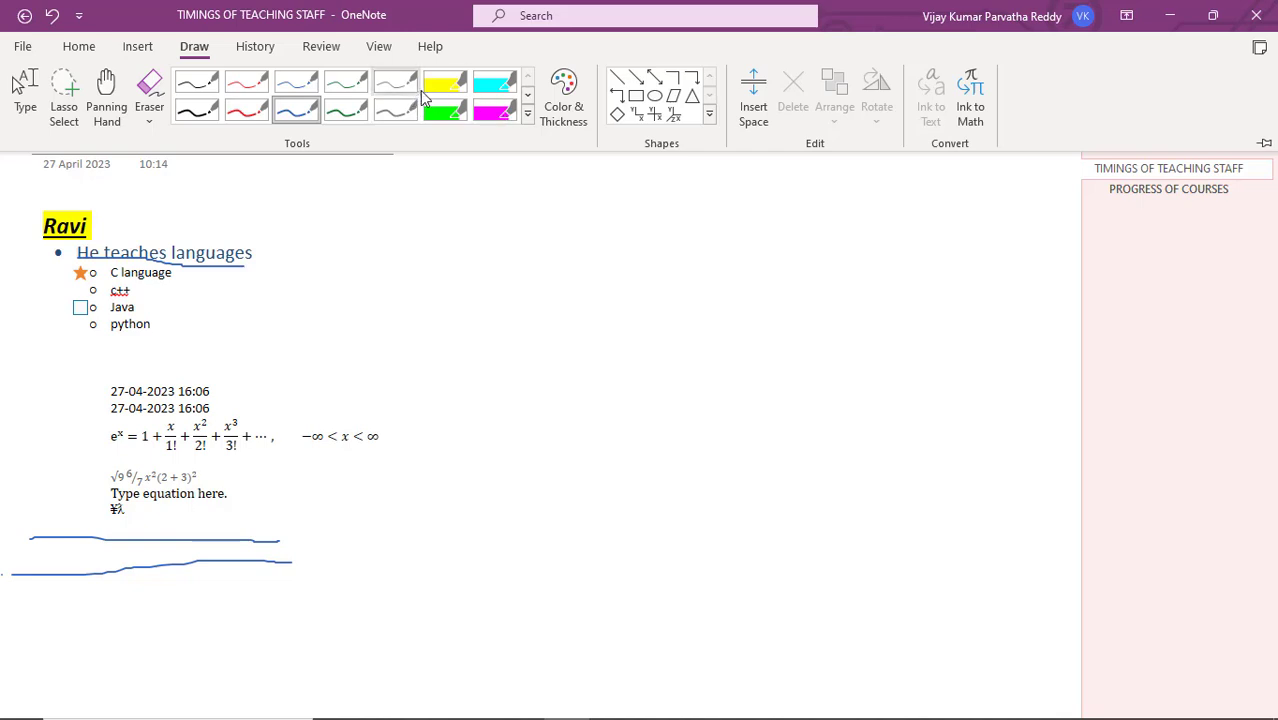
left_click(497, 116)
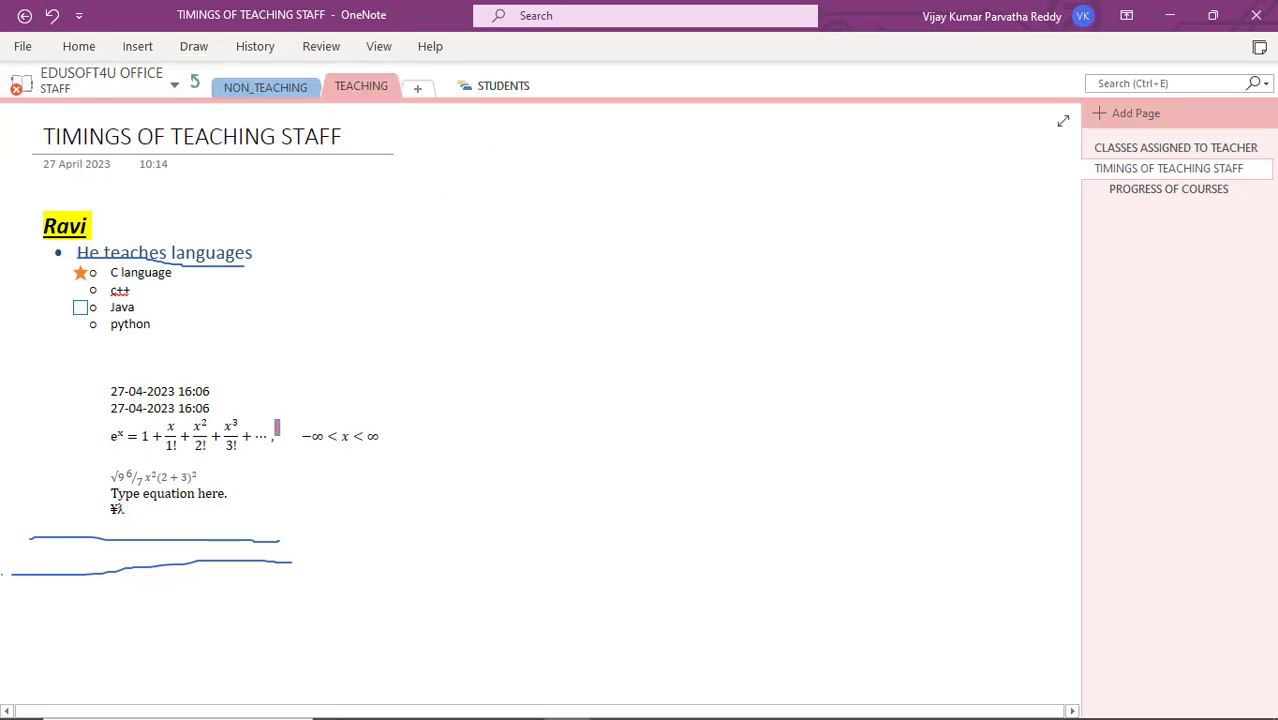
left_click_drag(113, 391, 226, 391)
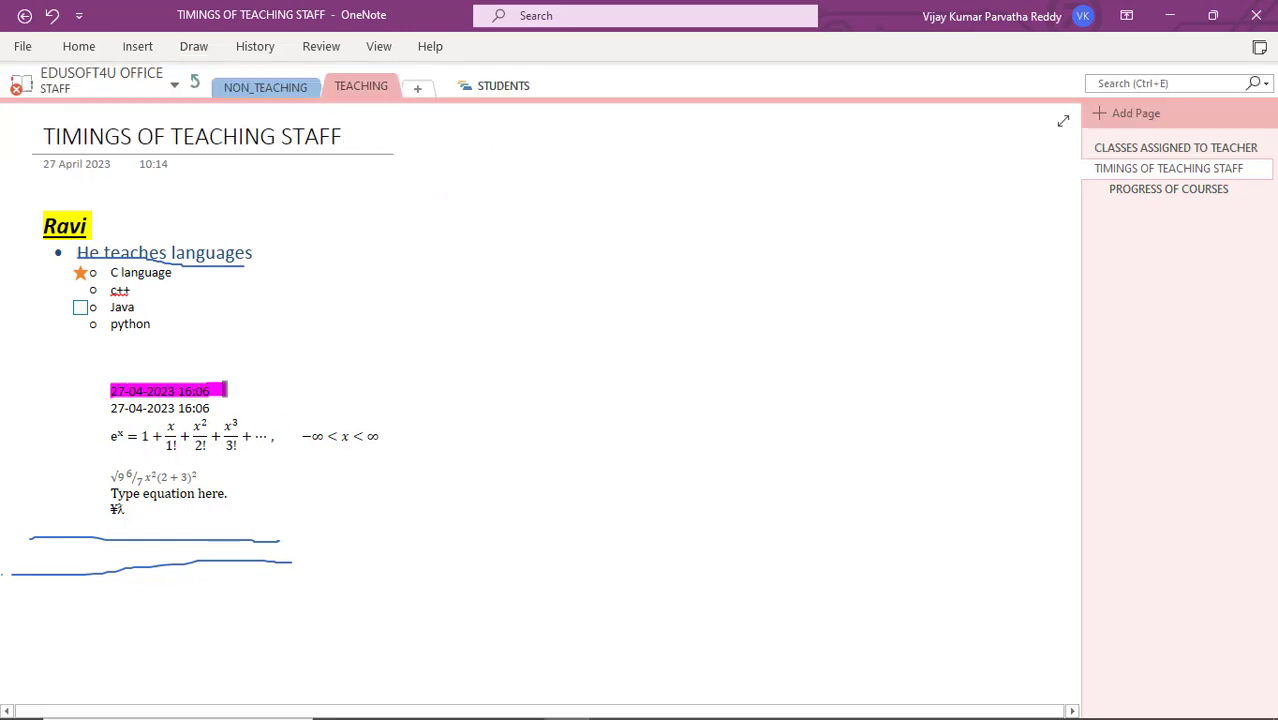
left_click_drag(110, 408, 220, 408)
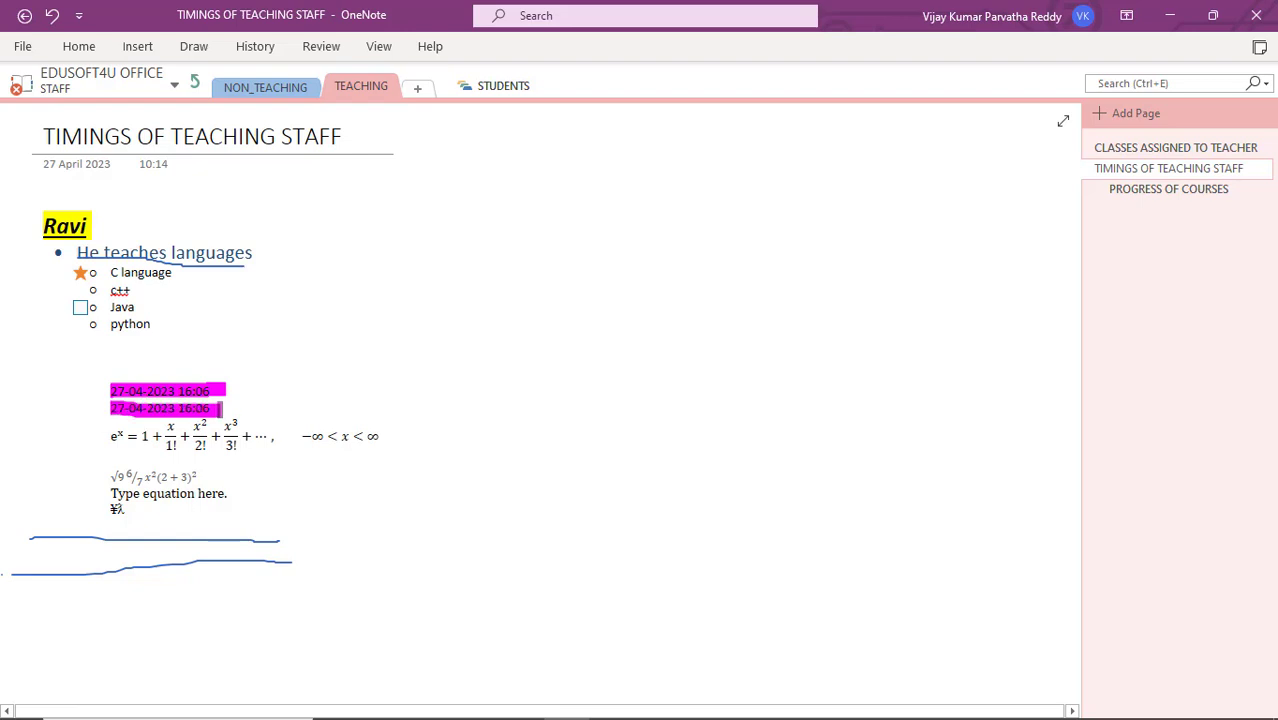
Step: Highlight the line "He teaches languages" with the yellow highlighter
left_click(205, 47)
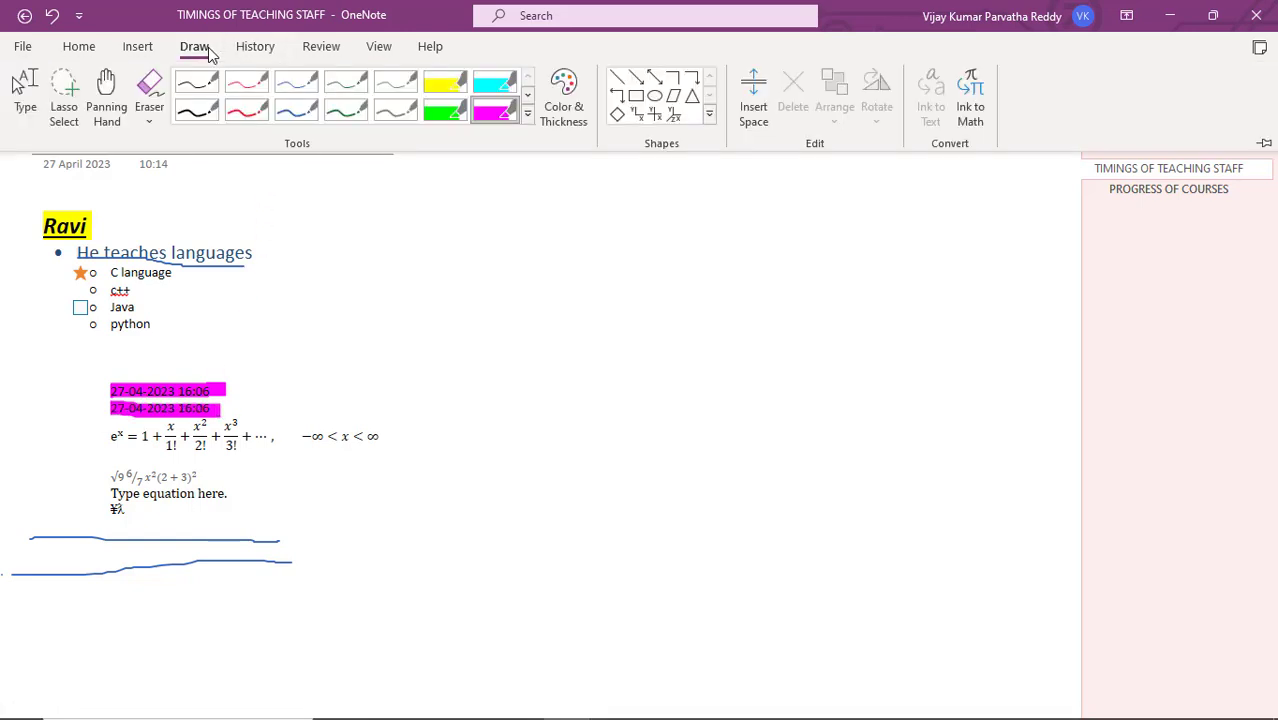
left_click(436, 88)
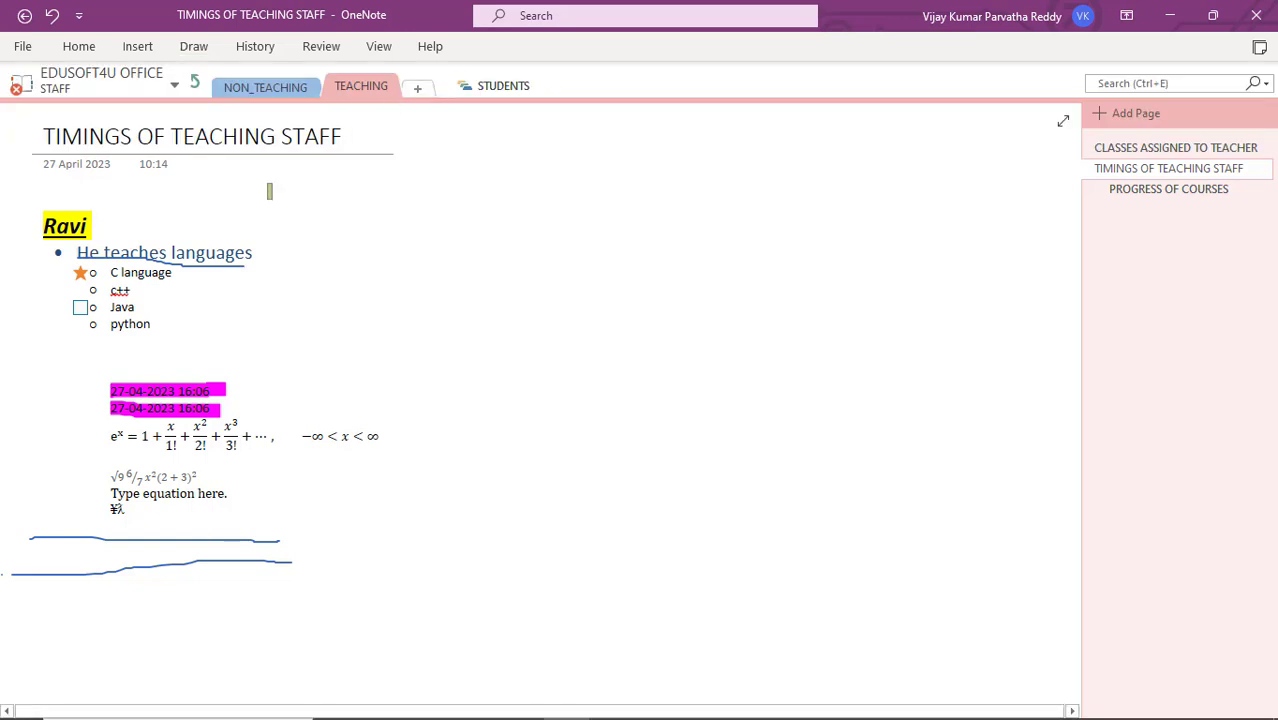
left_click_drag(70, 255, 262, 252)
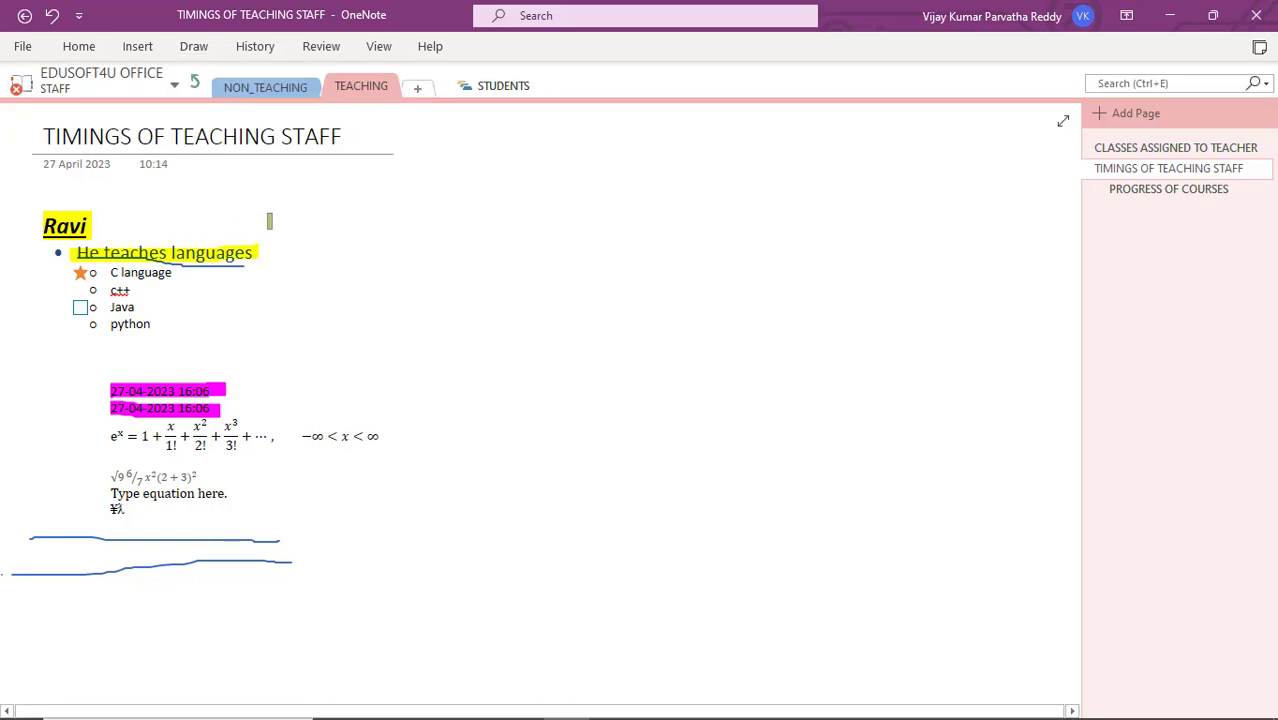
Step: Highlight the exponential series equation and the square-root expression below it with the green highlighter
left_click(207, 52)
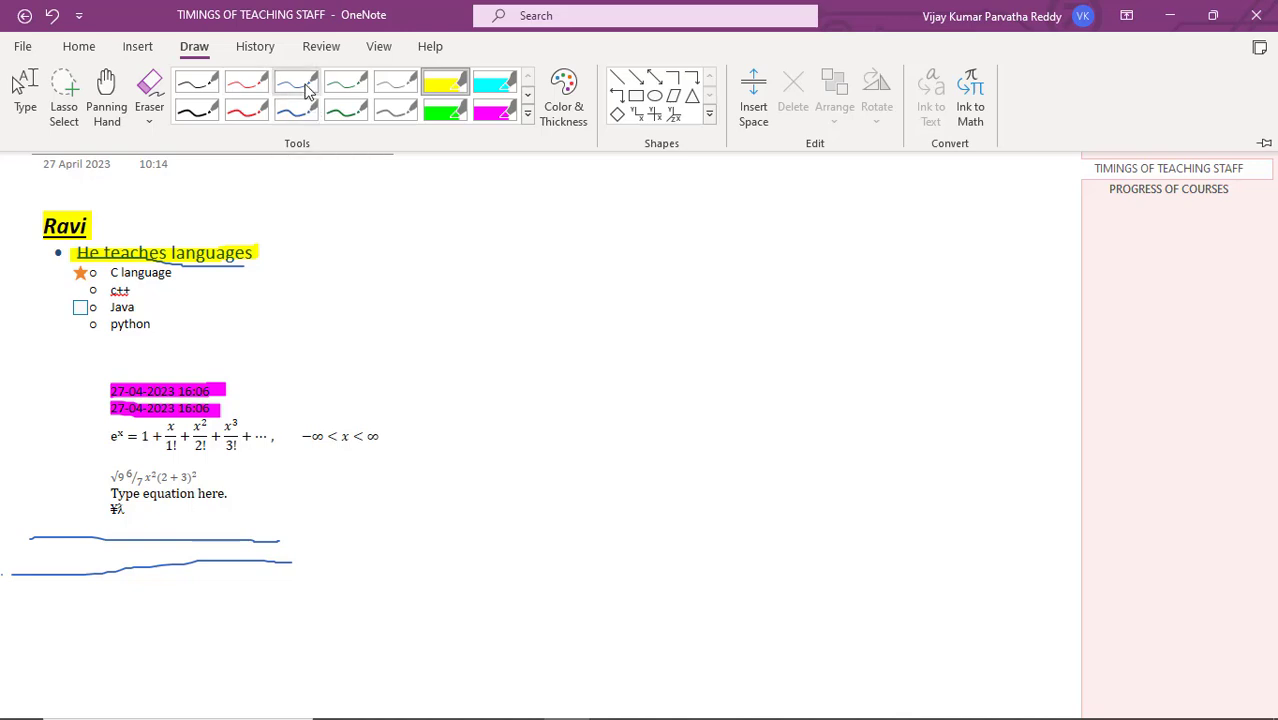
left_click(526, 97)
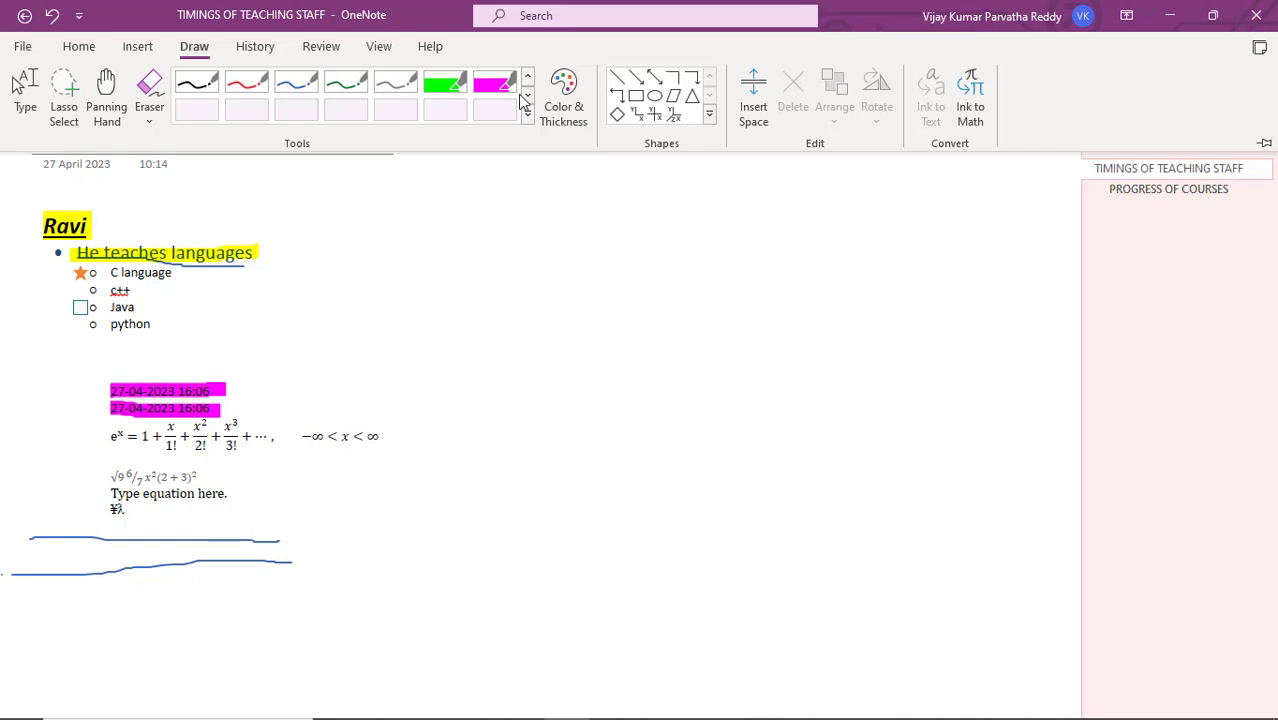
left_click(445, 88)
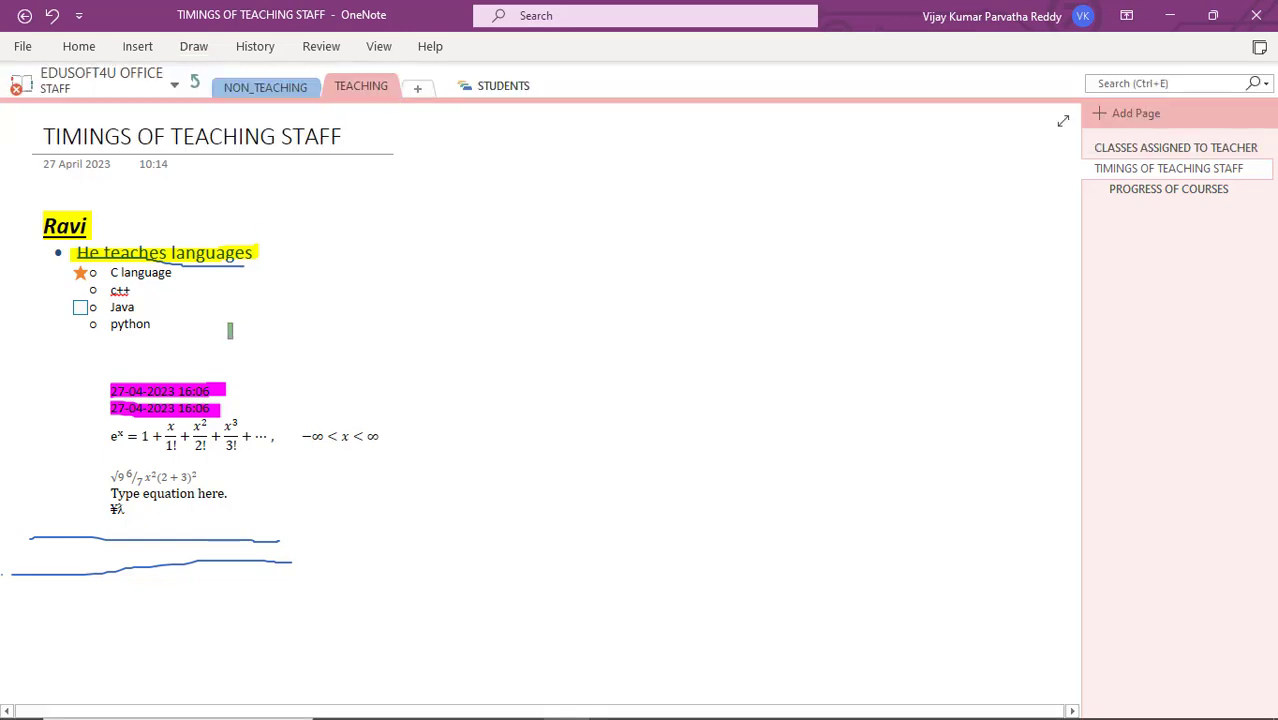
left_click_drag(112, 435, 376, 437)
left_click_drag(103, 476, 203, 478)
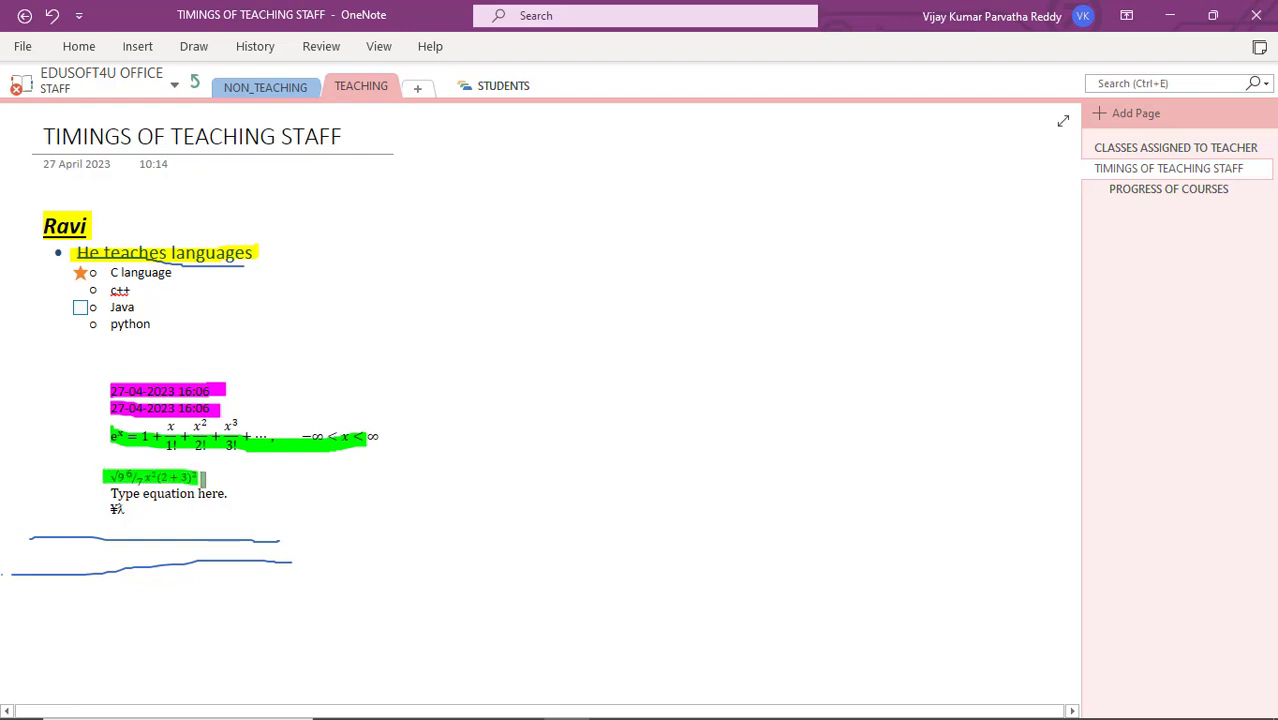
Step: Draw a wavy freehand line beside the language list with the thicker red pen
left_click(197, 48)
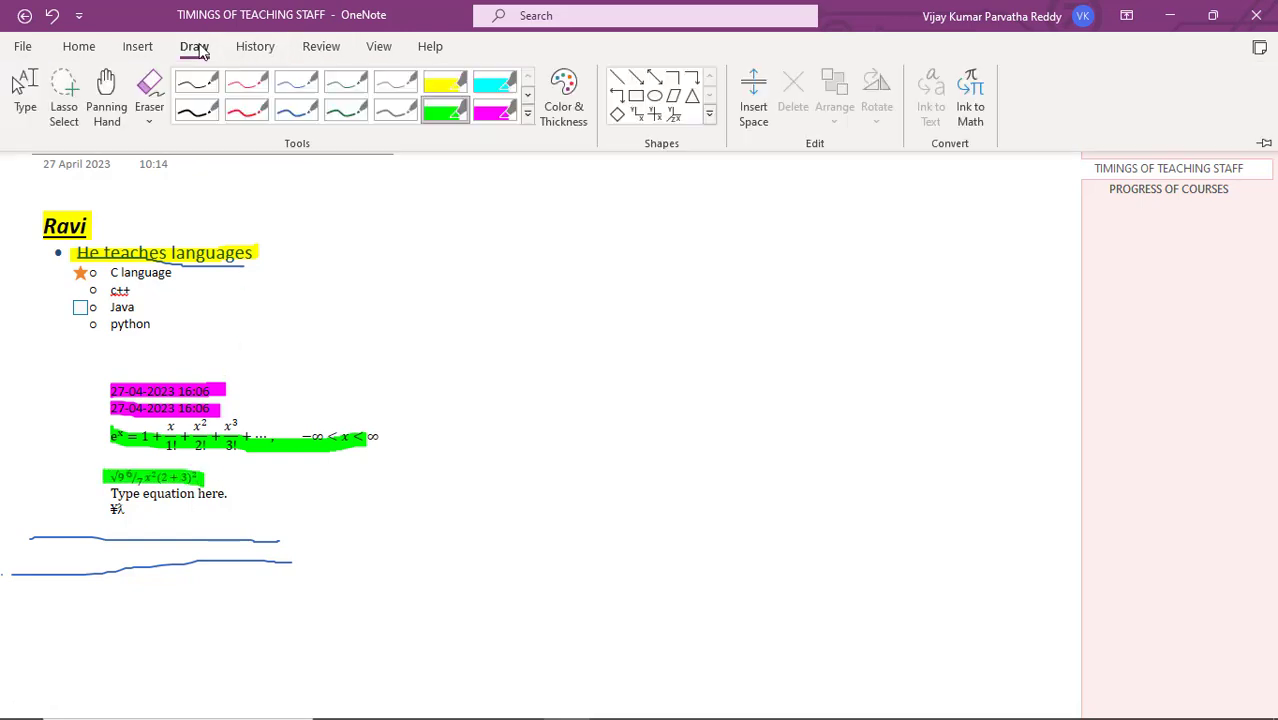
left_click(259, 107)
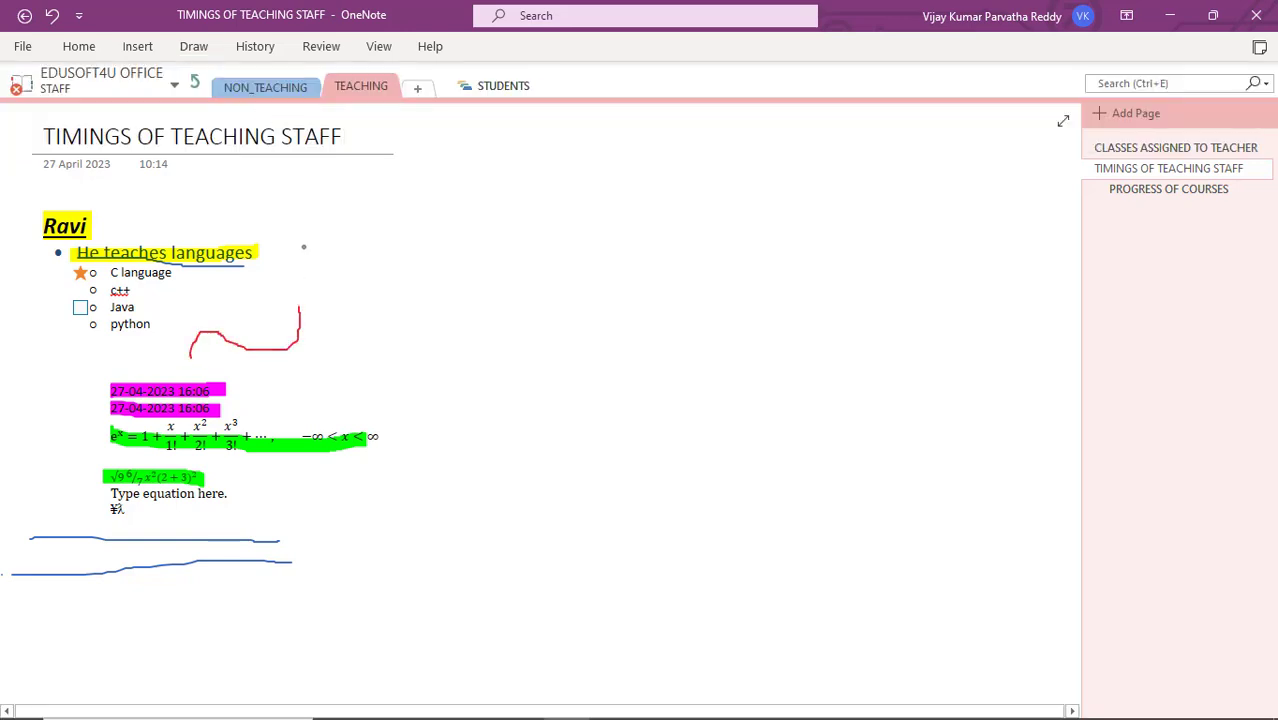
Step: Define a custom bright green pen 2.0 mm thick and draw two wavy strokes beside the language list
left_click(200, 50)
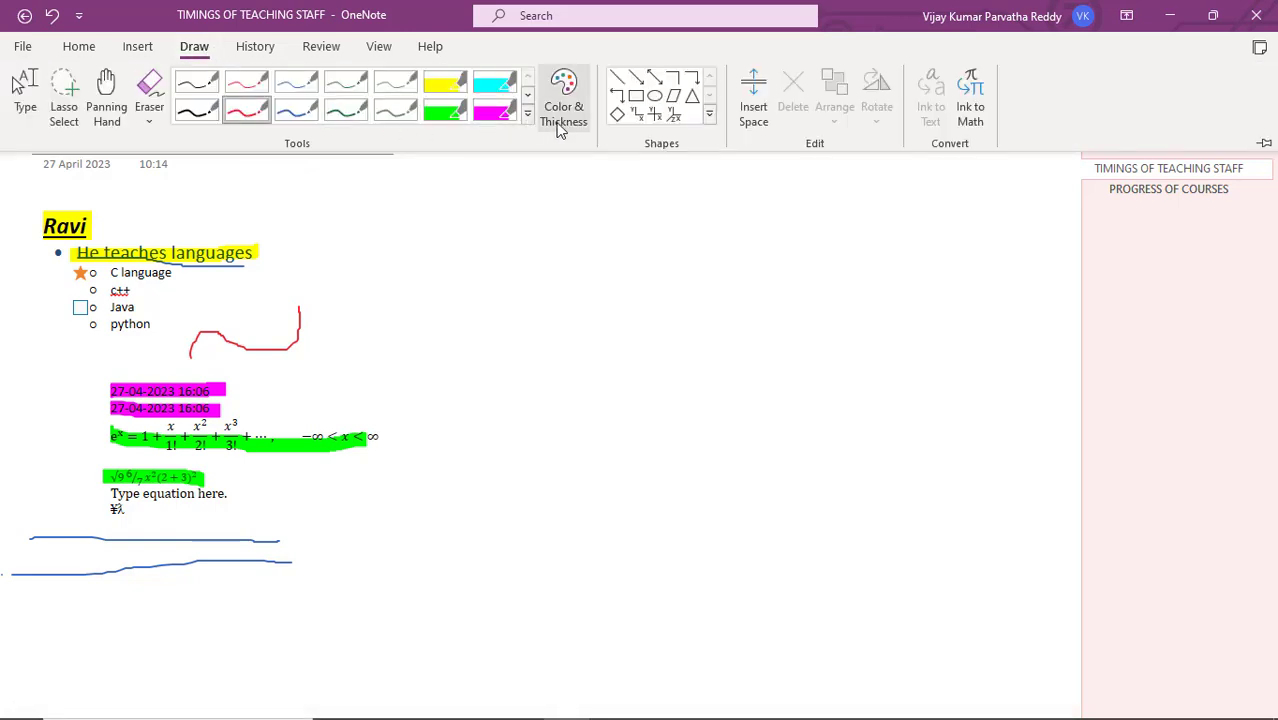
left_click(562, 125)
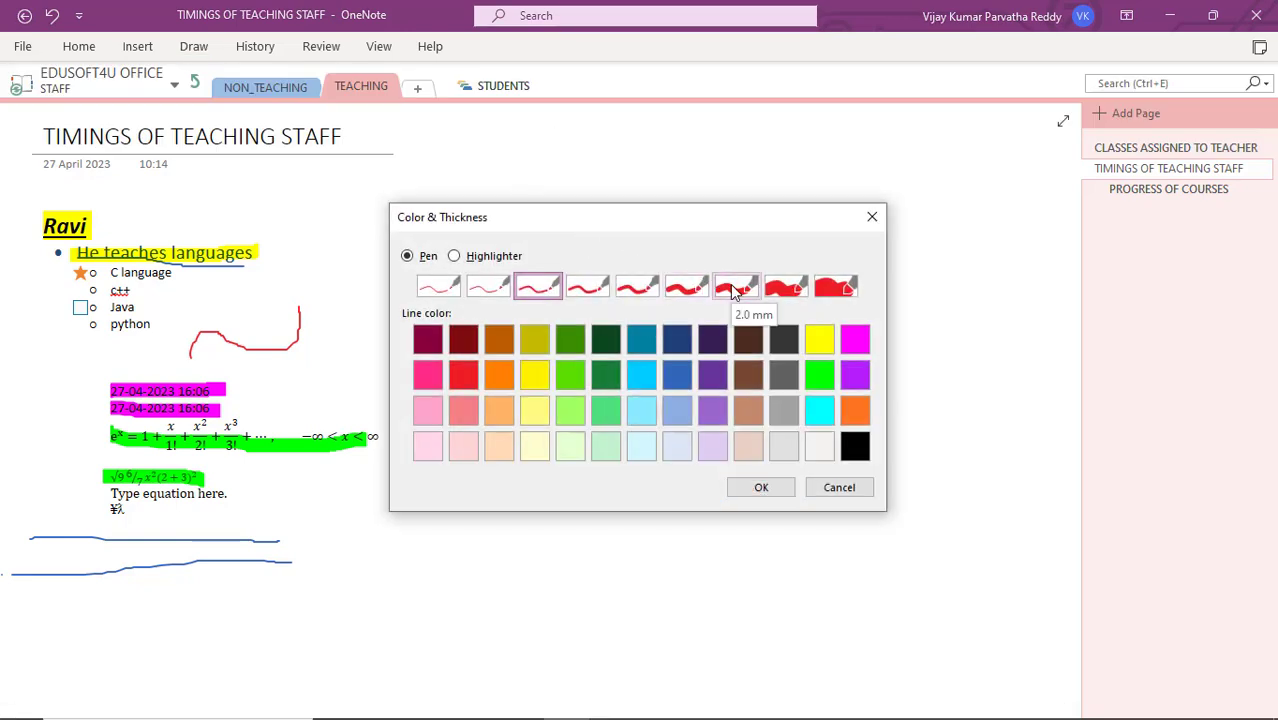
left_click(455, 256)
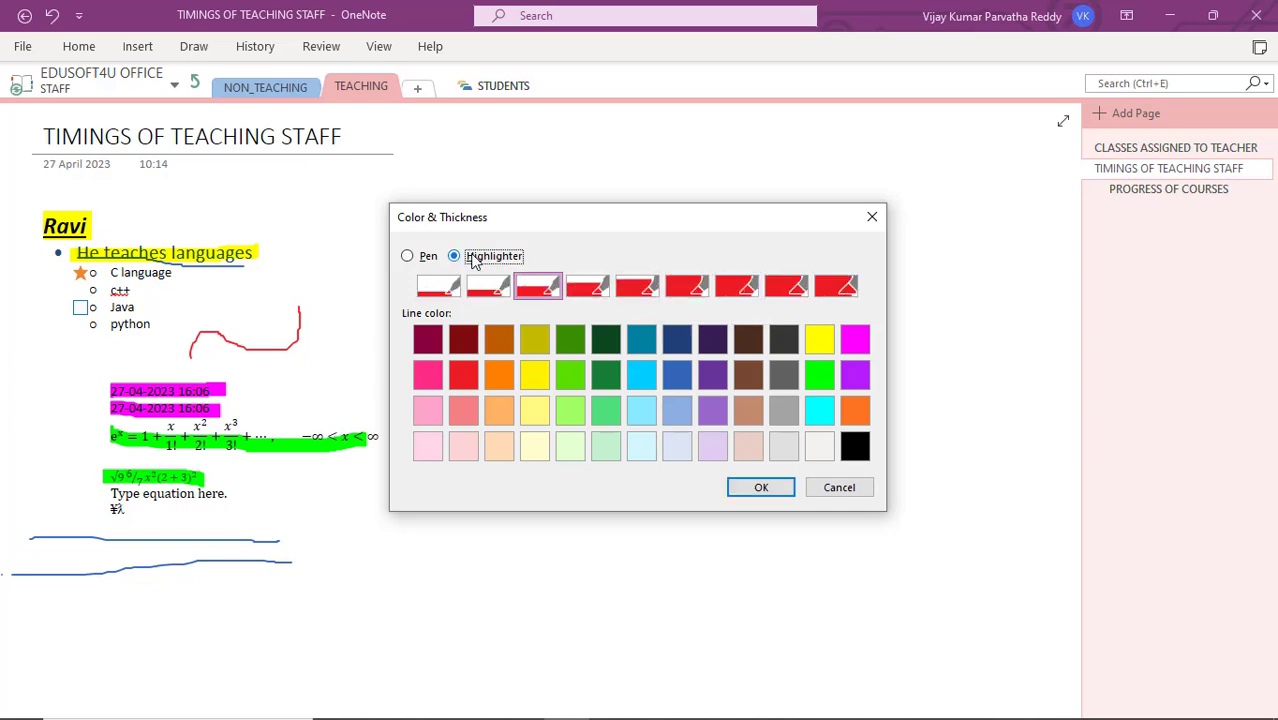
left_click(428, 258)
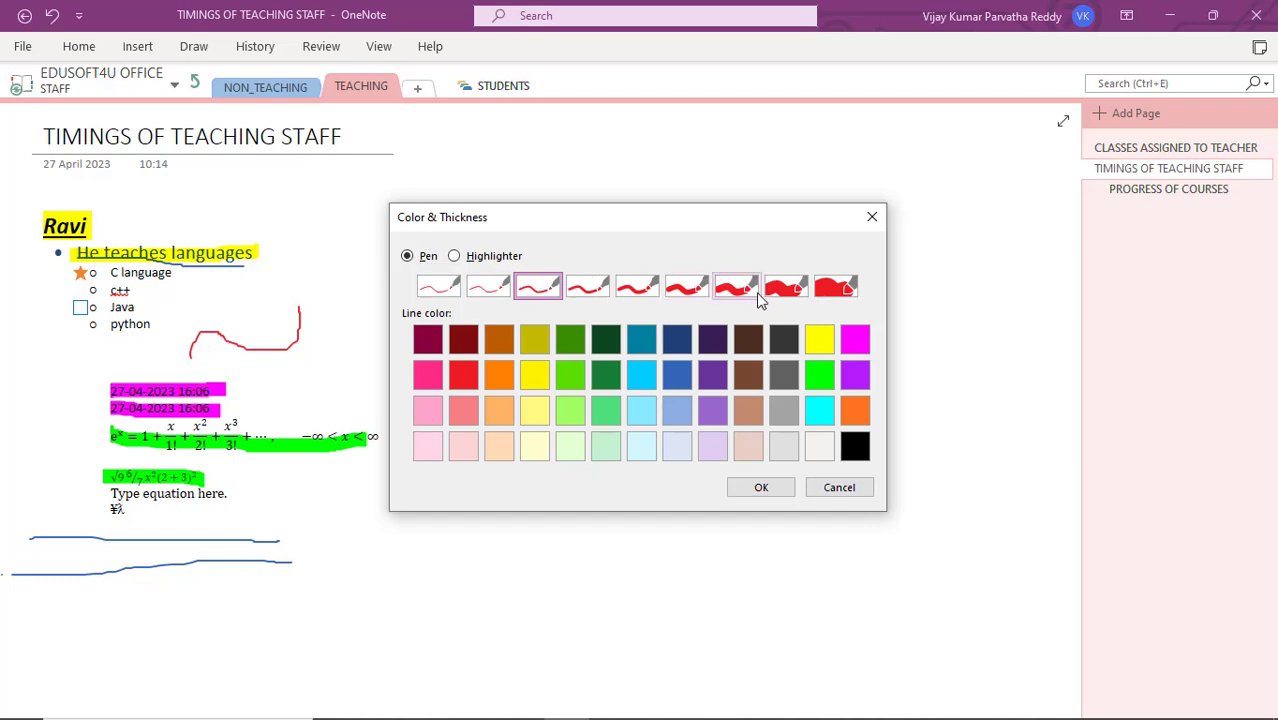
left_click(741, 289)
left_click(576, 376)
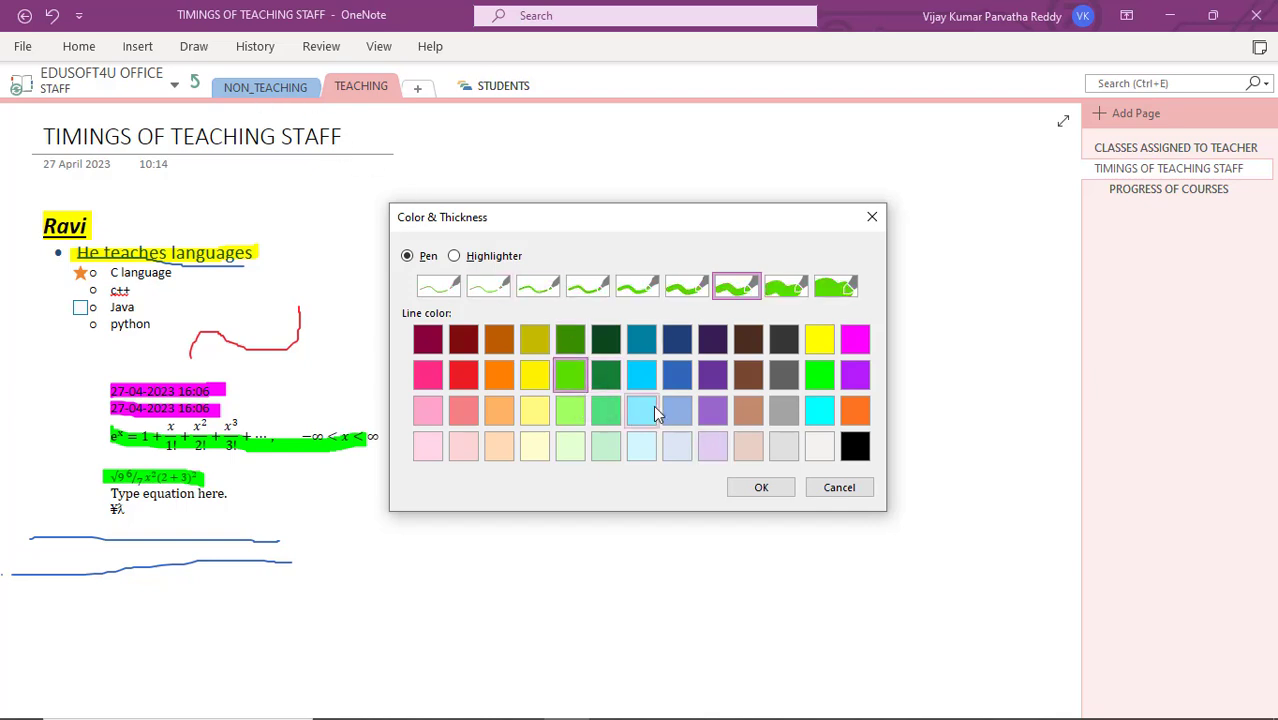
left_click(757, 490)
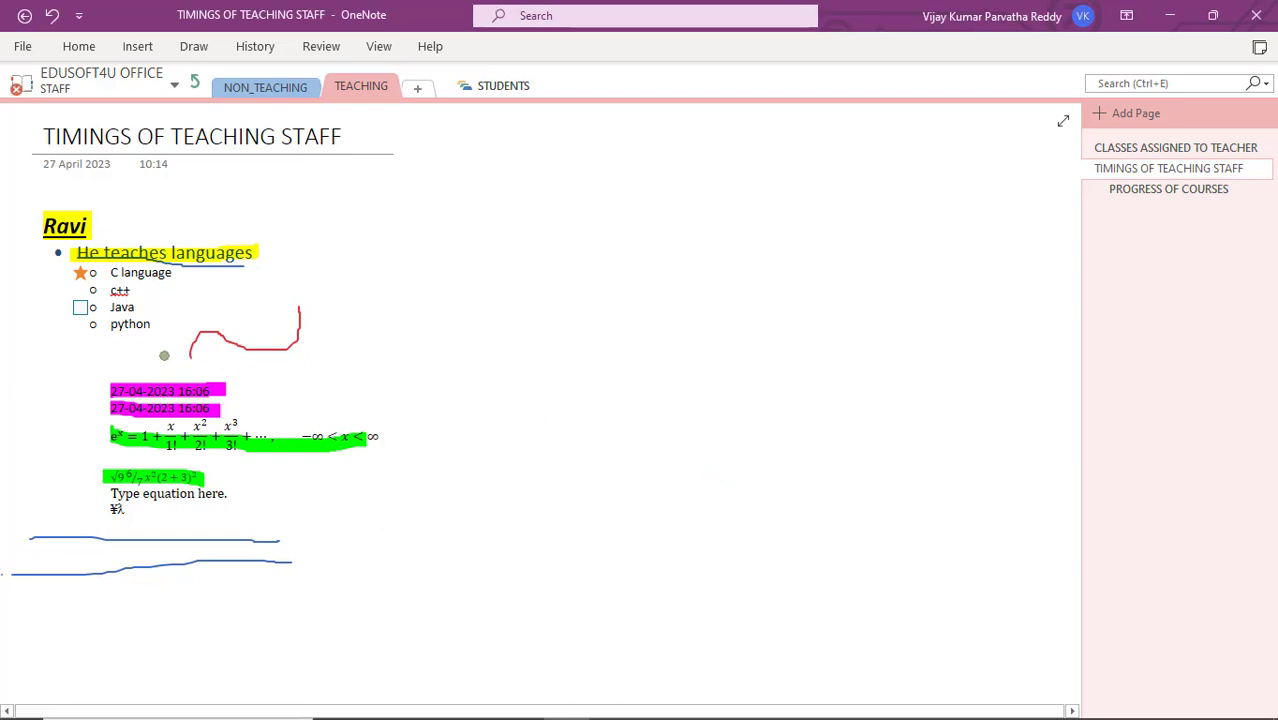
mouse_move(160, 350)
left_mouse_down()
mouse_move(195, 308)
mouse_move(250, 342)
mouse_move(282, 306)
left_mouse_up()
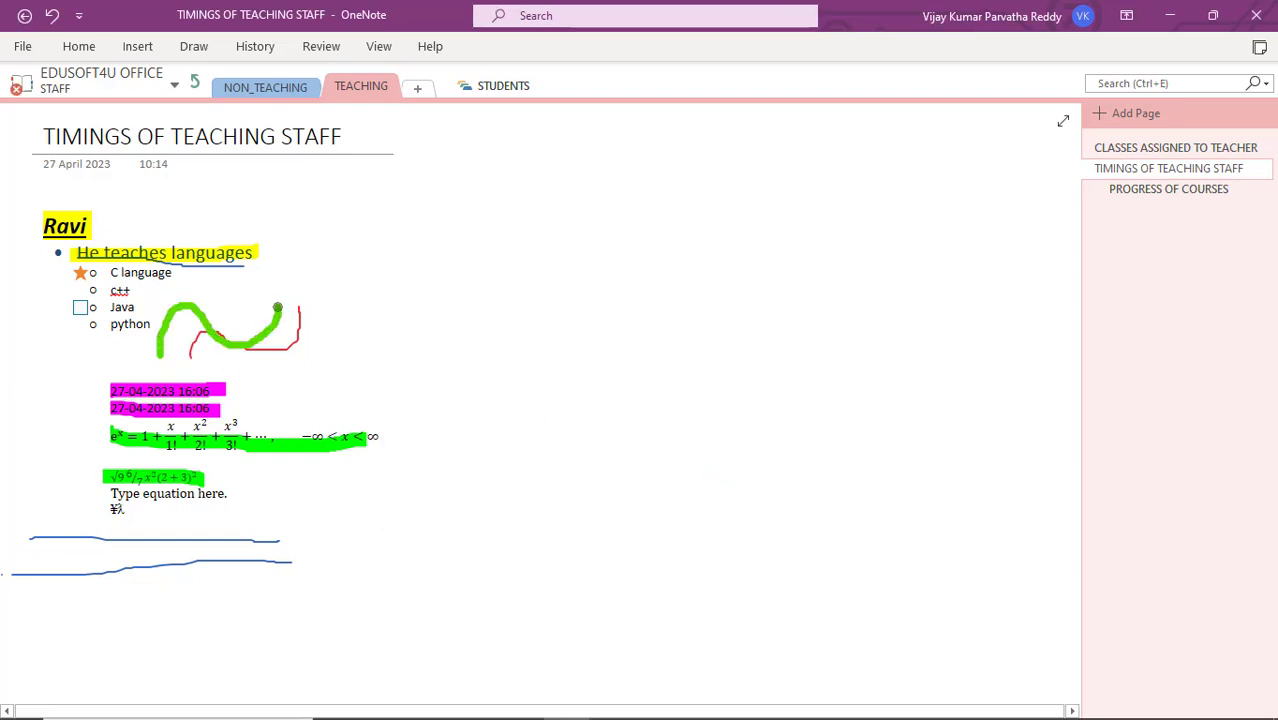
mouse_move(151, 324)
left_mouse_down()
mouse_move(192, 294)
mouse_move(238, 312)
mouse_move(262, 298)
left_mouse_up()
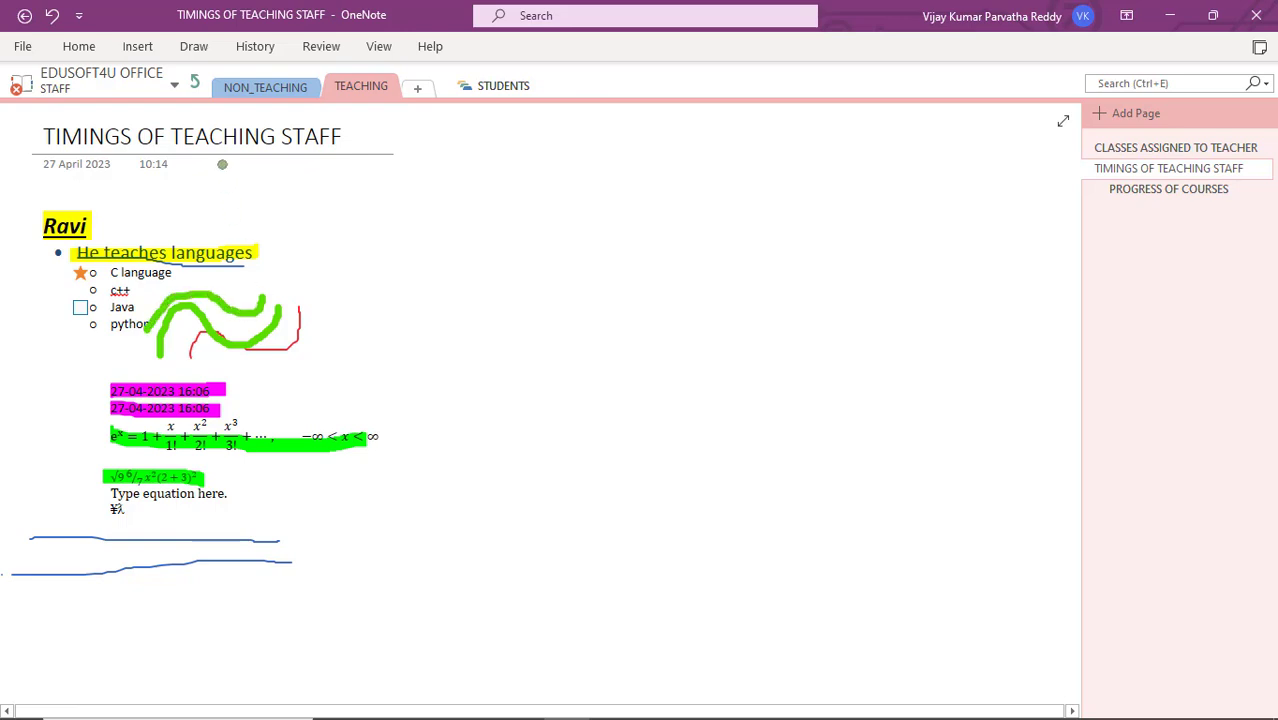
Step: Define a custom highlighter with a light brown colour and a thickness of 6.0 mm
left_click(195, 47)
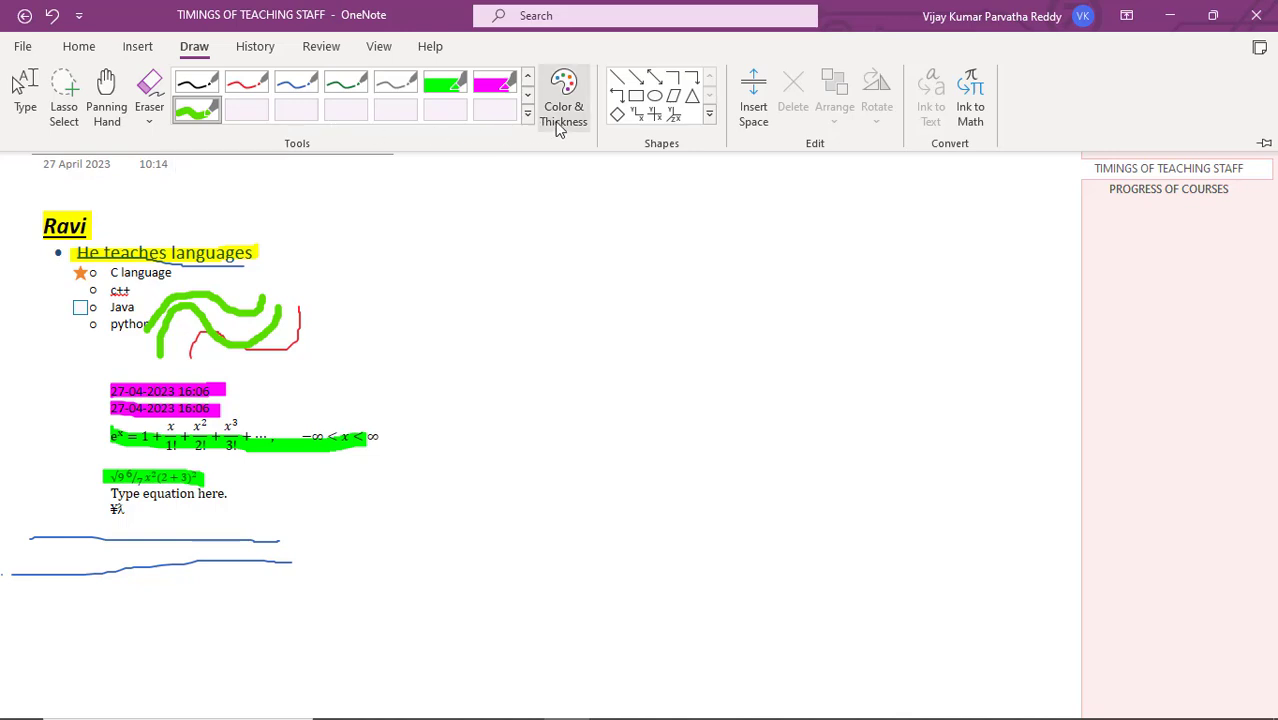
left_click(560, 90)
left_click(491, 258)
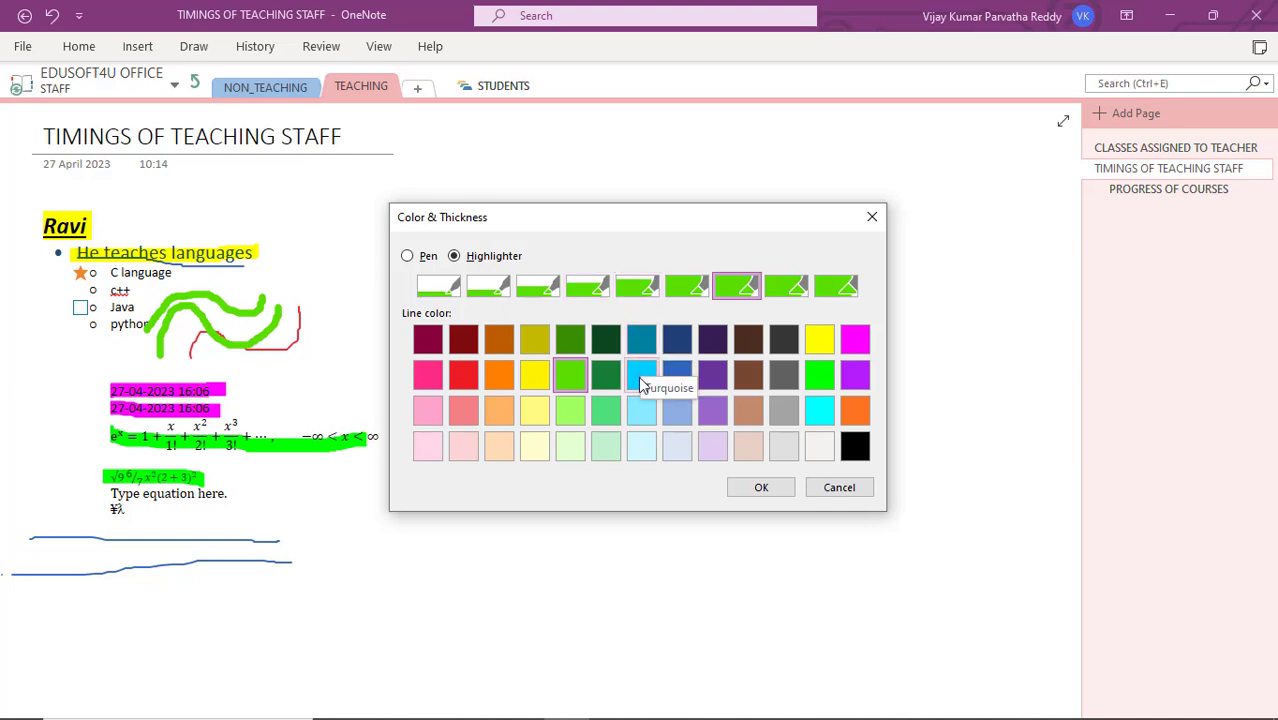
left_click(641, 380)
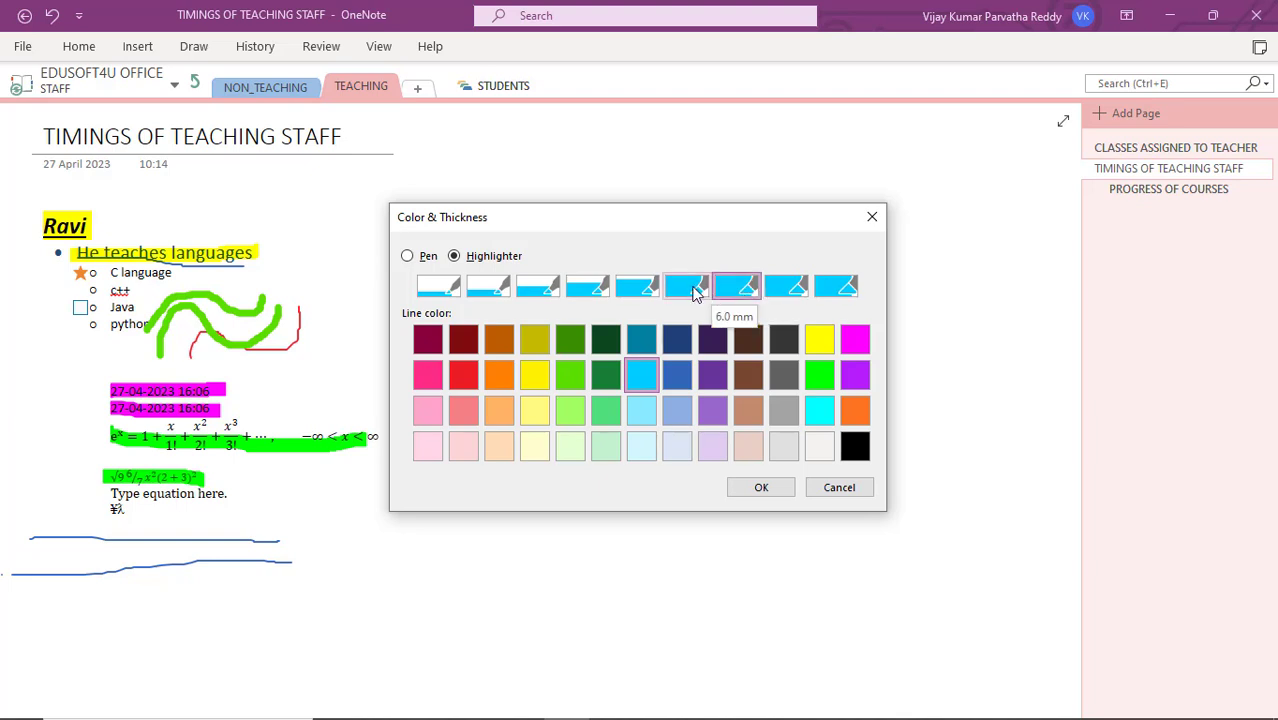
left_click(692, 289)
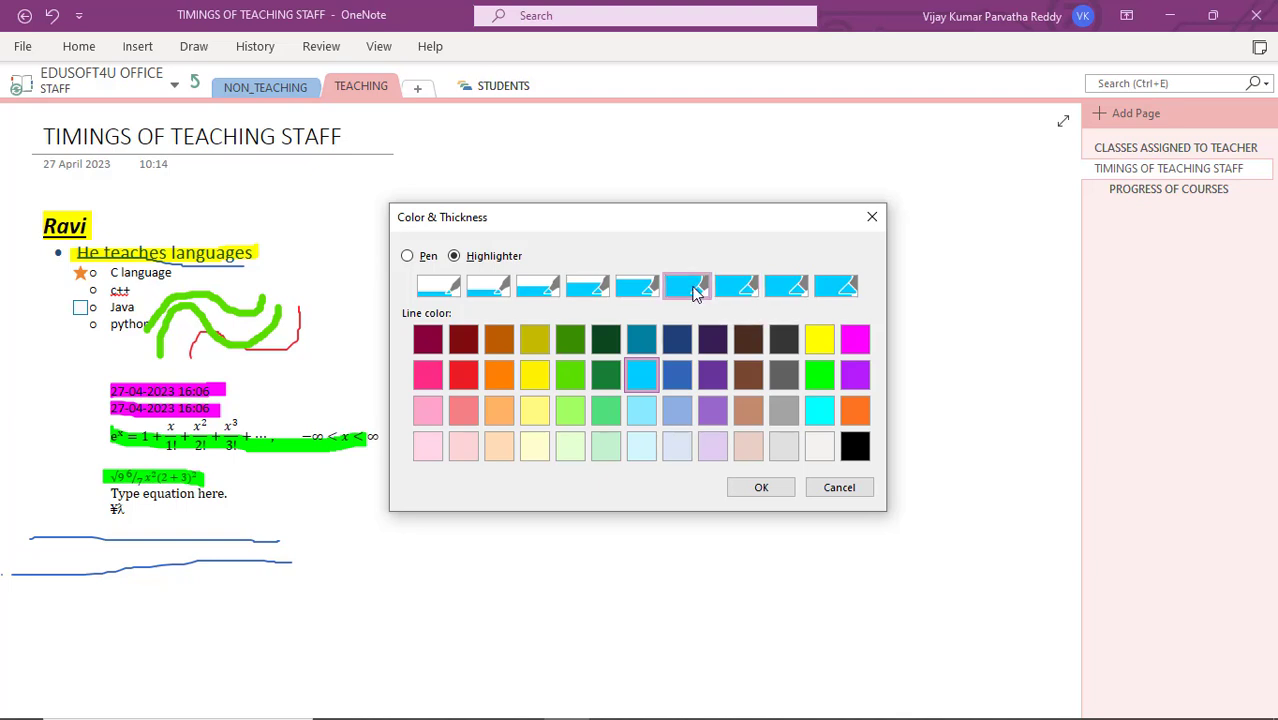
left_click(753, 420)
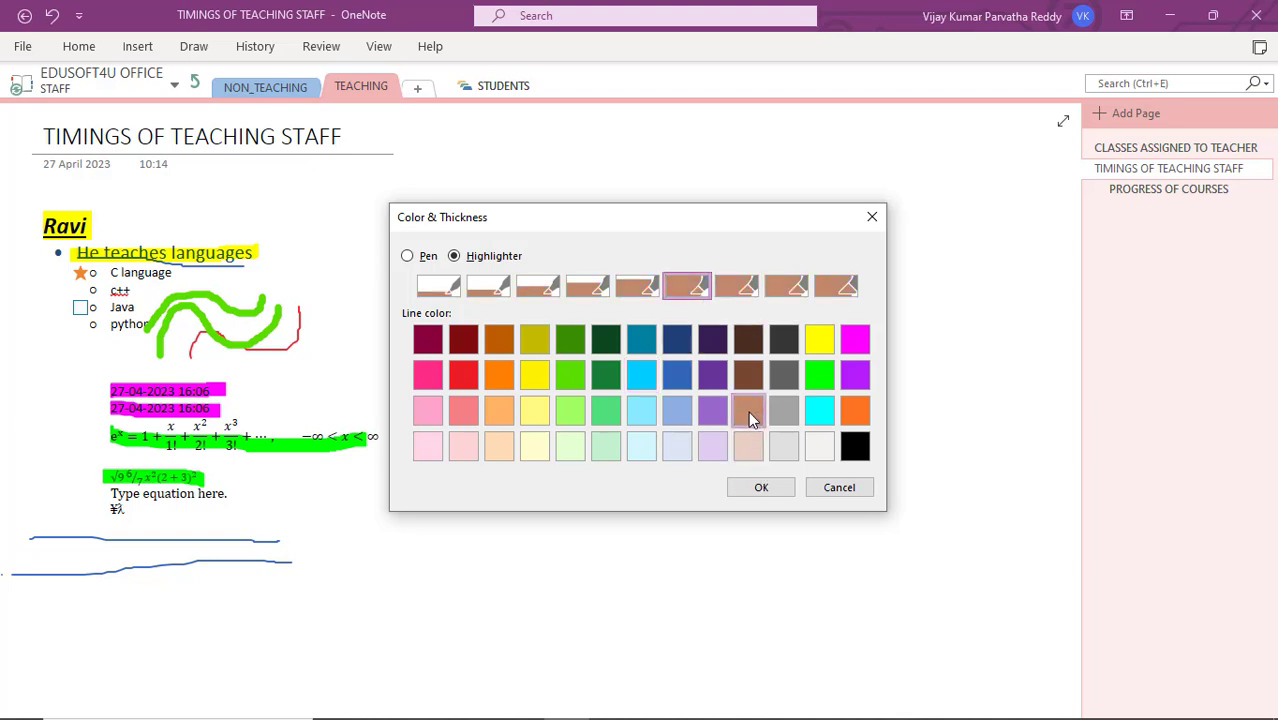
left_click(760, 488)
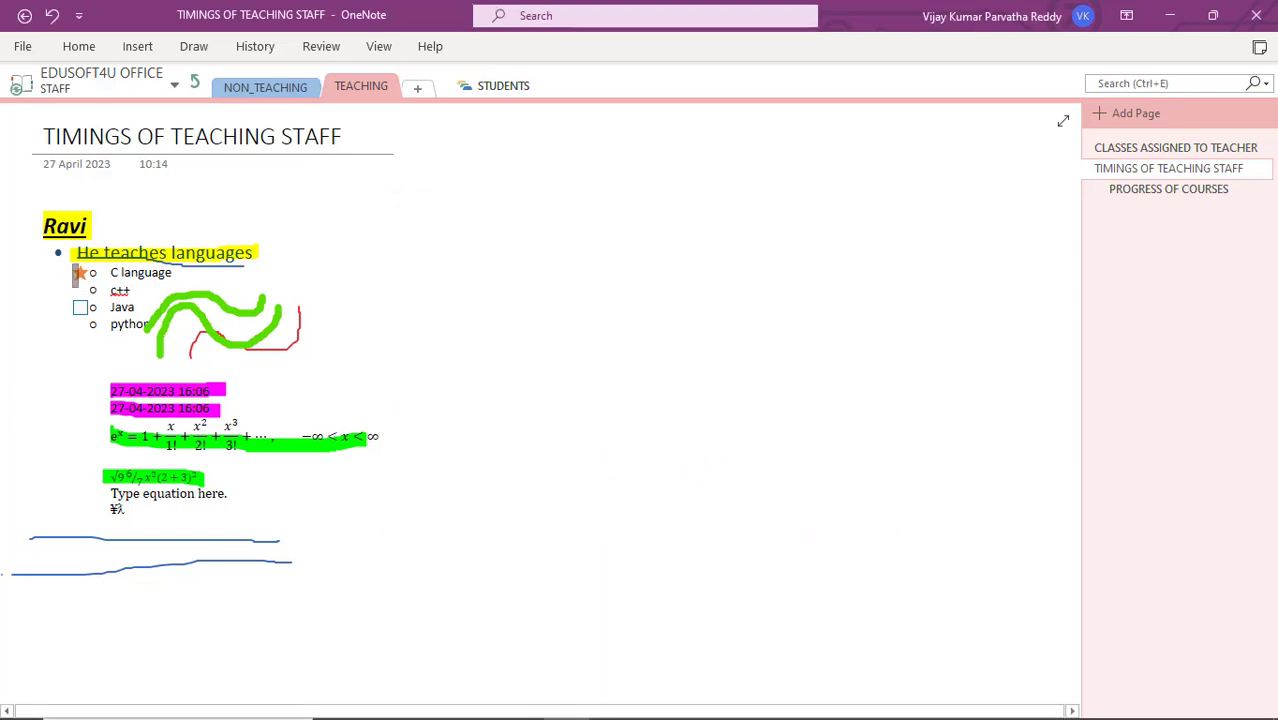
Step: Highlight the language list from C language to python and the line "Type equation here." in light brown
left_click_drag(90, 265, 143, 318)
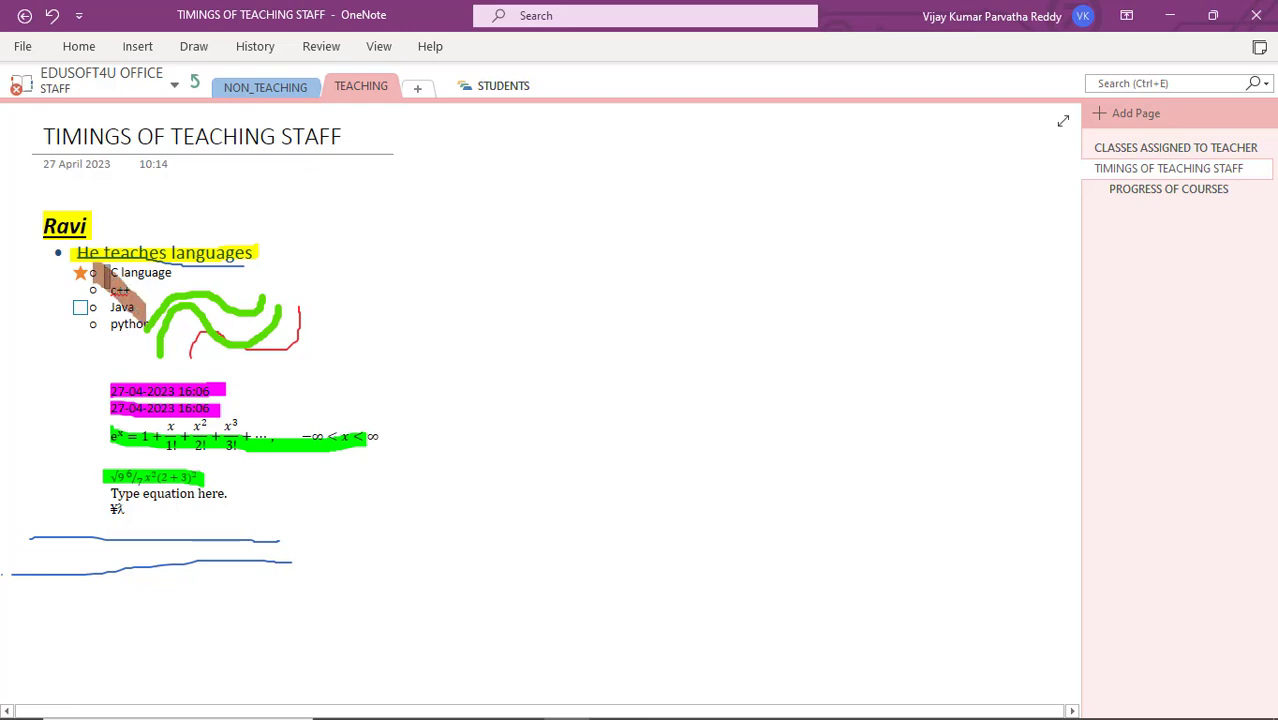
mouse_move(106, 272)
left_mouse_down()
mouse_move(186, 273)
mouse_move(110, 310)
mouse_move(154, 301)
mouse_move(163, 320)
left_mouse_up()
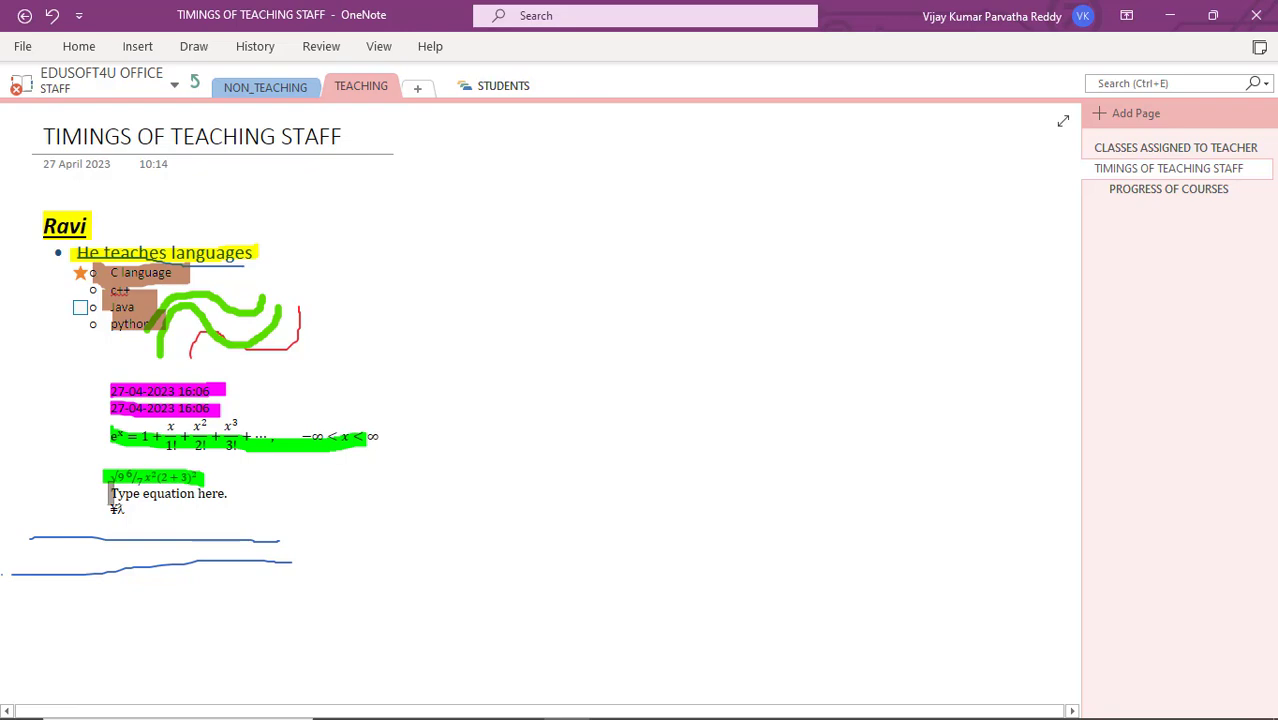
left_click_drag(106, 494, 242, 494)
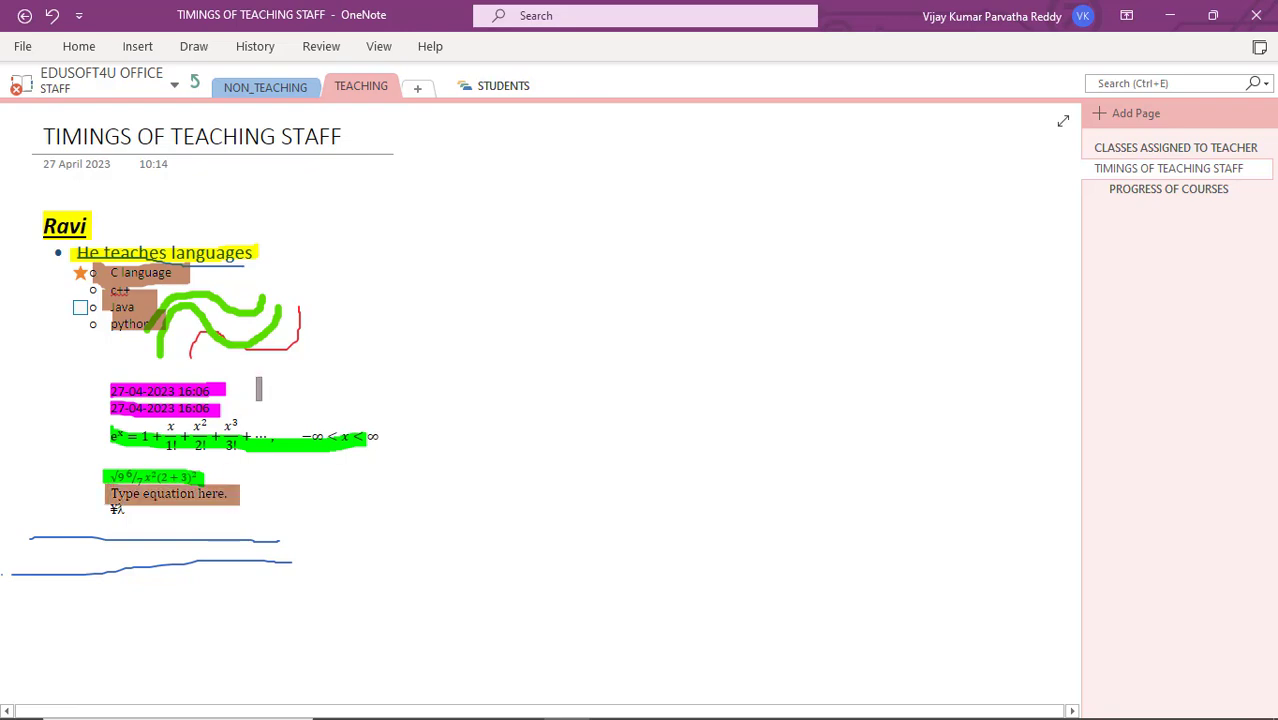
Step: Draw a wide rectangle in the light brown highlighter below the equations, overlapping the lower blue line
left_click(197, 52)
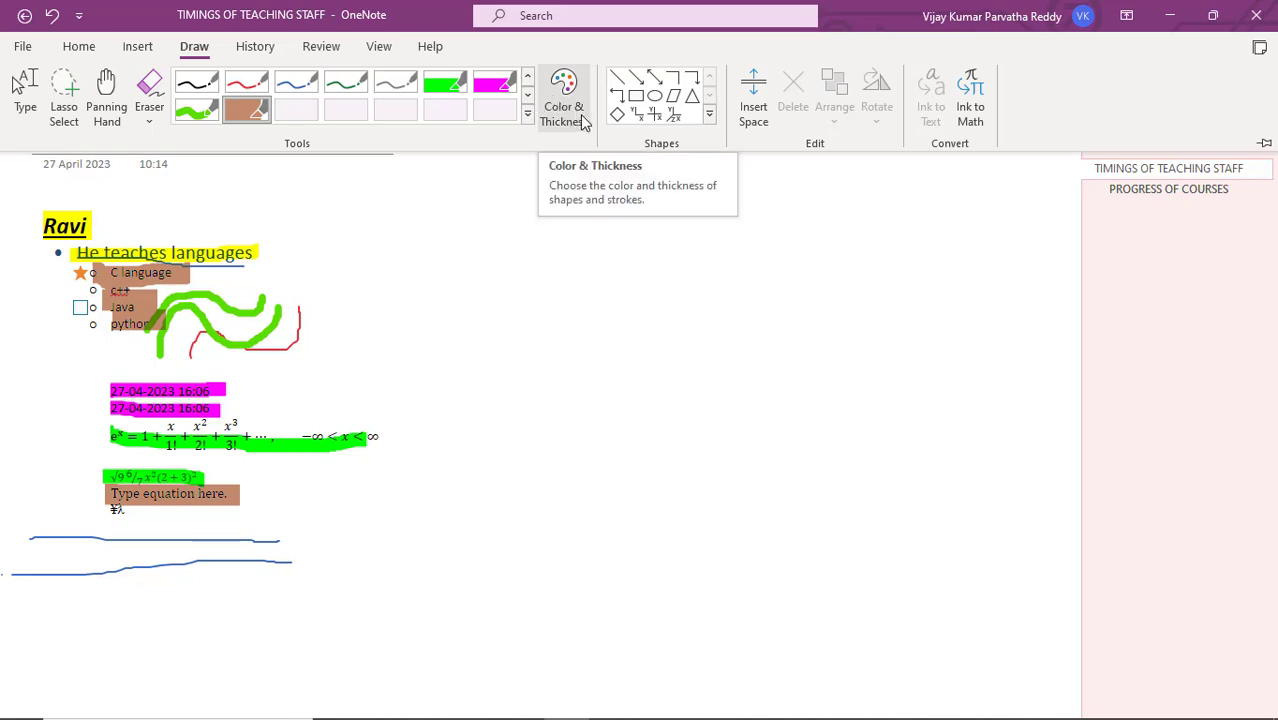
left_click(640, 98)
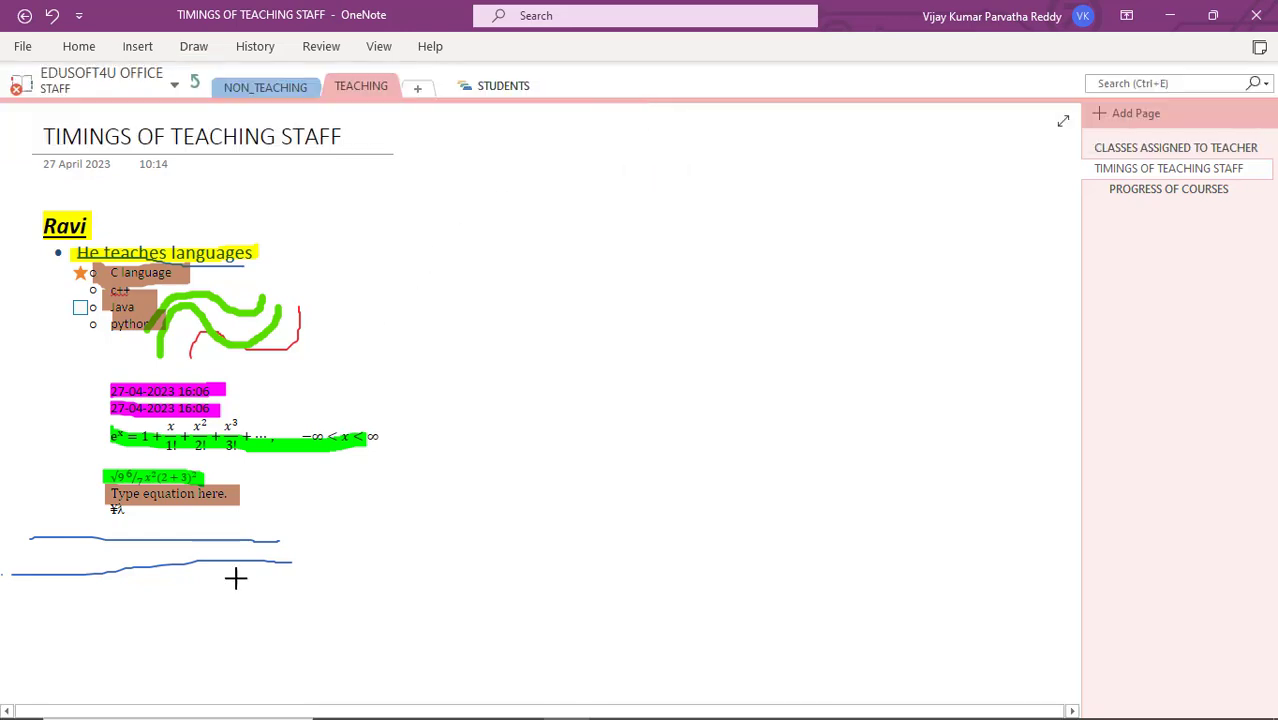
mouse_move(108, 560)
left_mouse_down()
mouse_move(282, 659)
mouse_move(338, 672)
left_mouse_up()
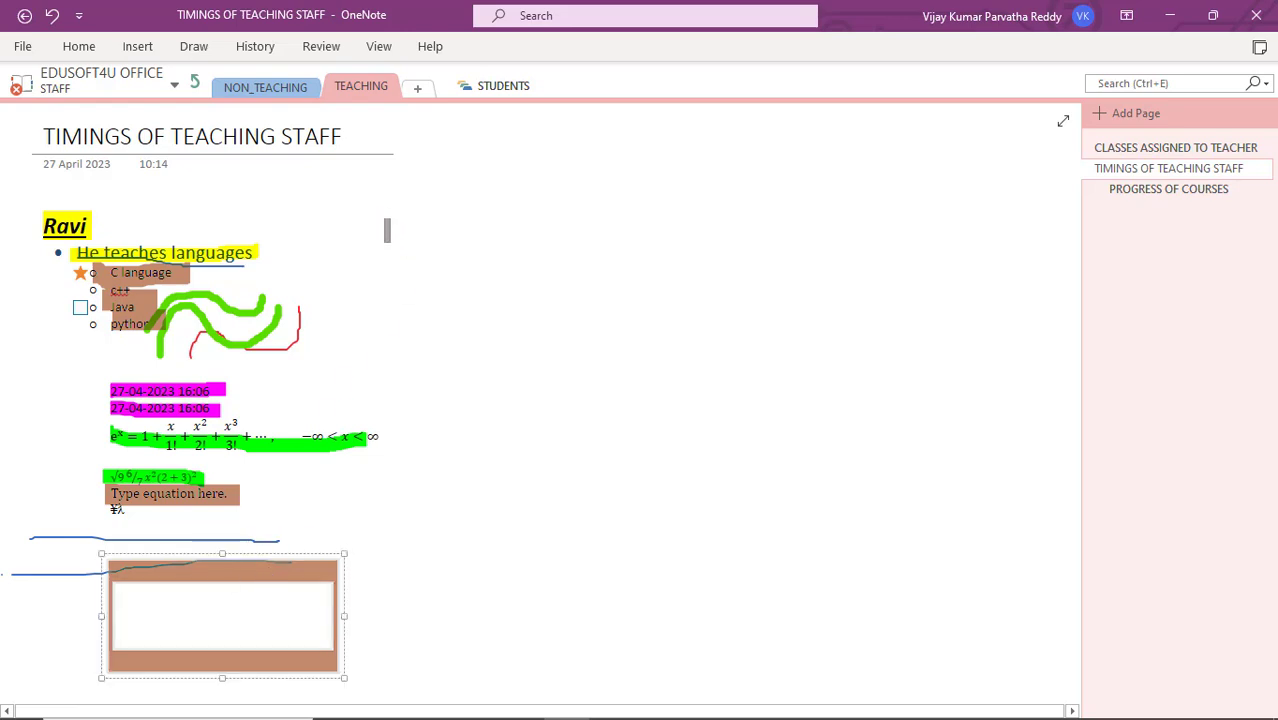
Step: Draw a double-headed arrow sloping down from below the red freehand line to past the end of the exponential series equation
left_click(192, 50)
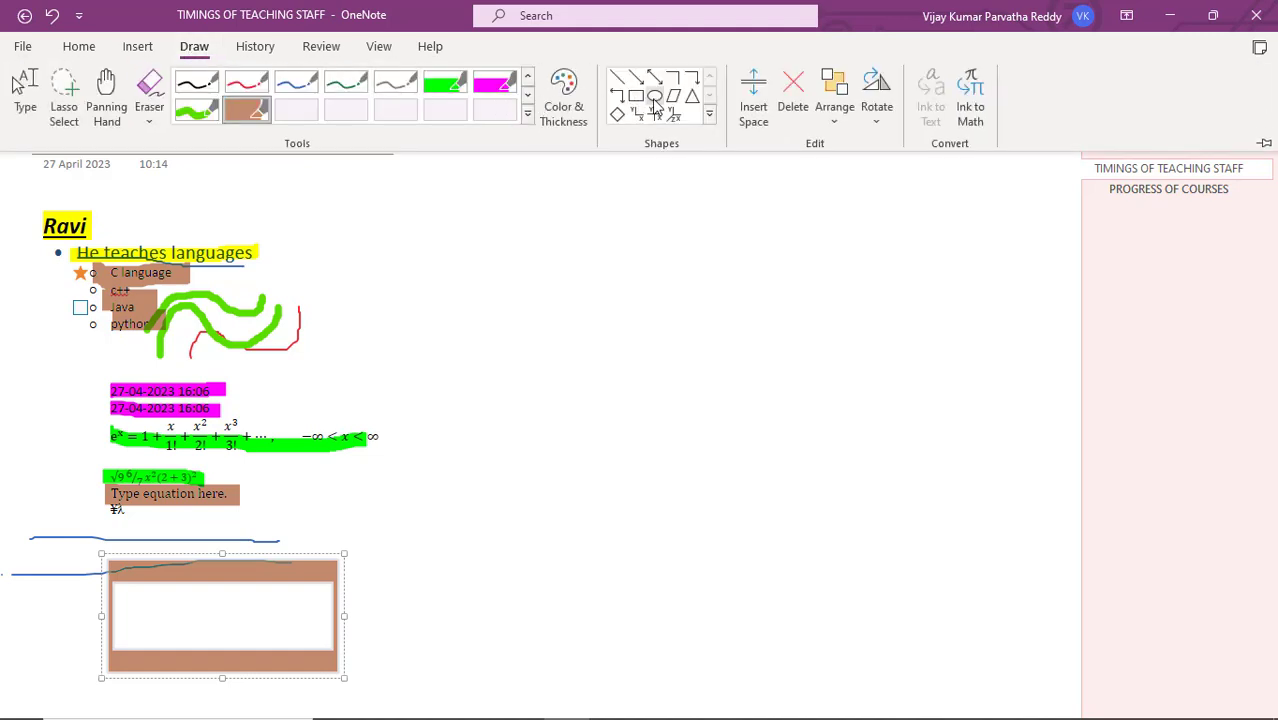
left_click(709, 118)
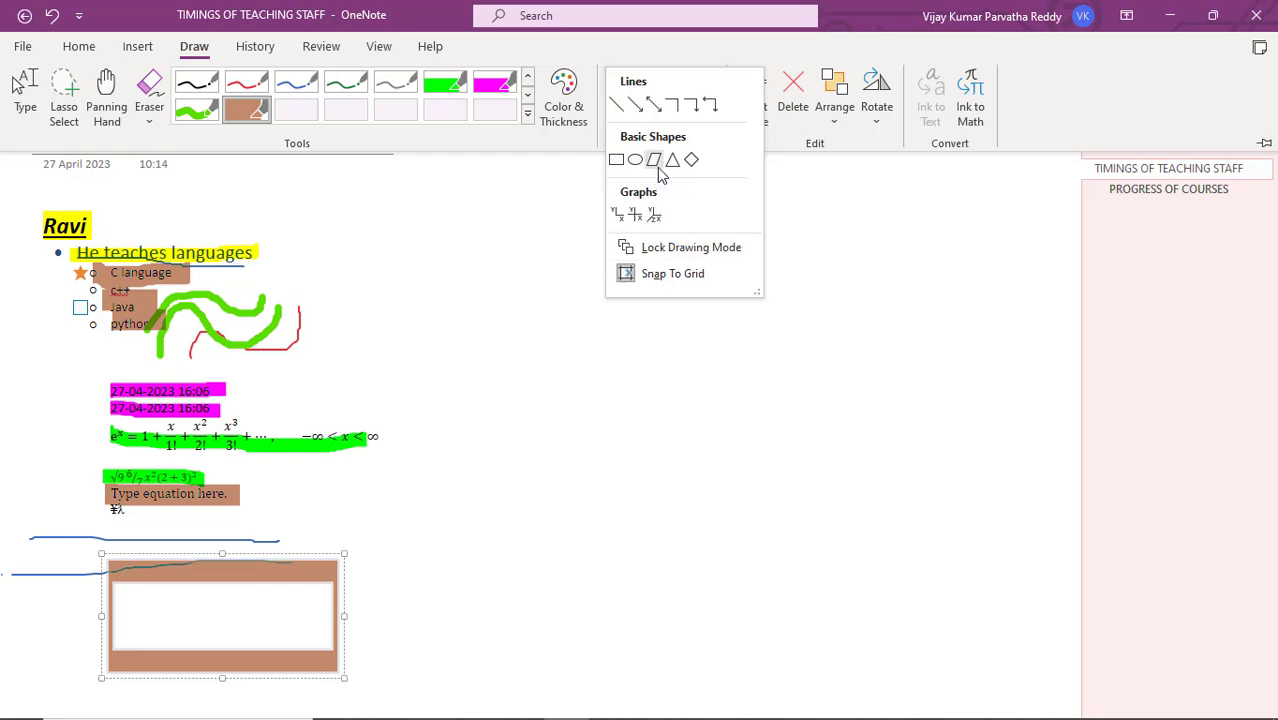
left_click(653, 104)
left_click_drag(240, 365, 476, 436)
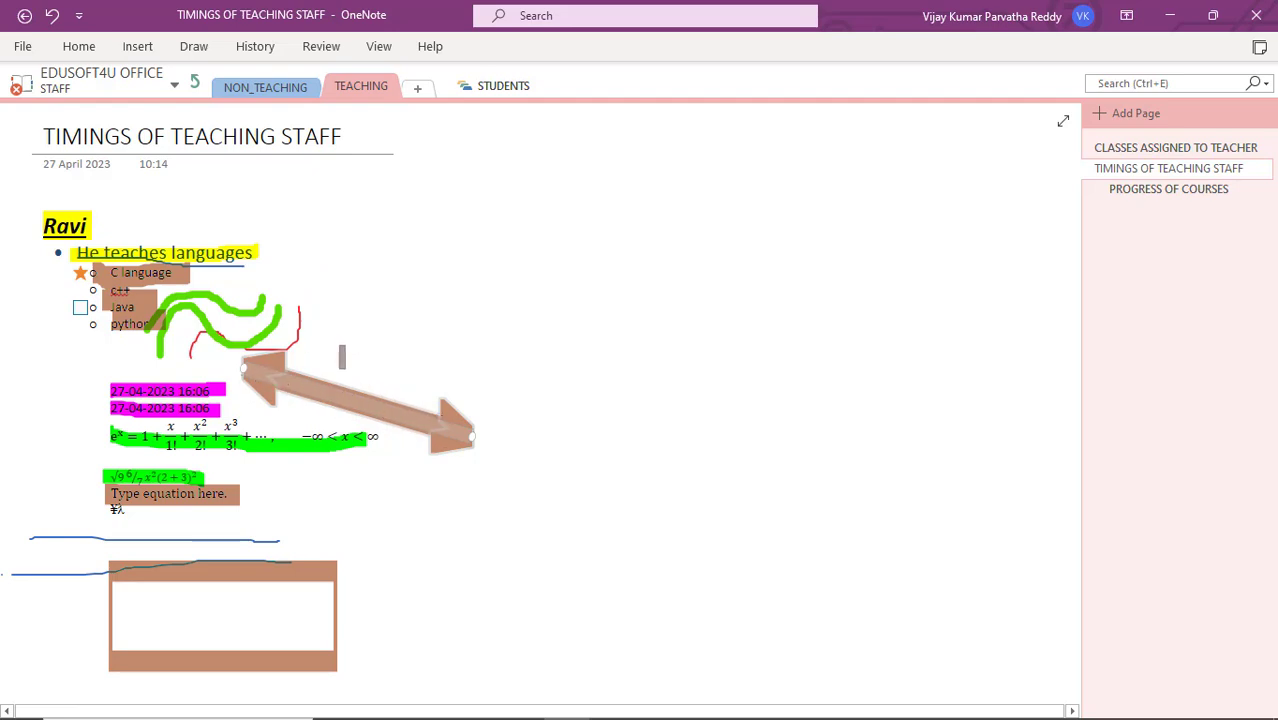
Step: Define a light brown highlighter with the thinnest line and draw two parallel diagonal strokes above the double-headed arrow
left_click(198, 50)
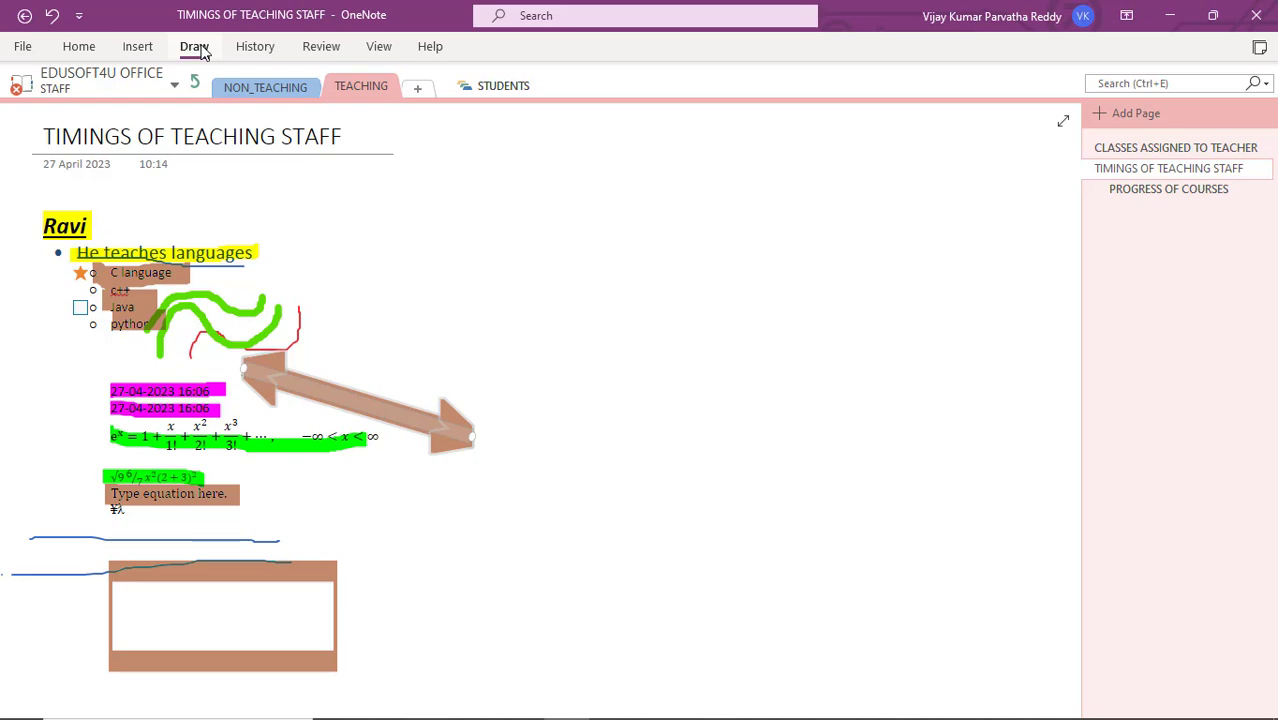
left_click(577, 124)
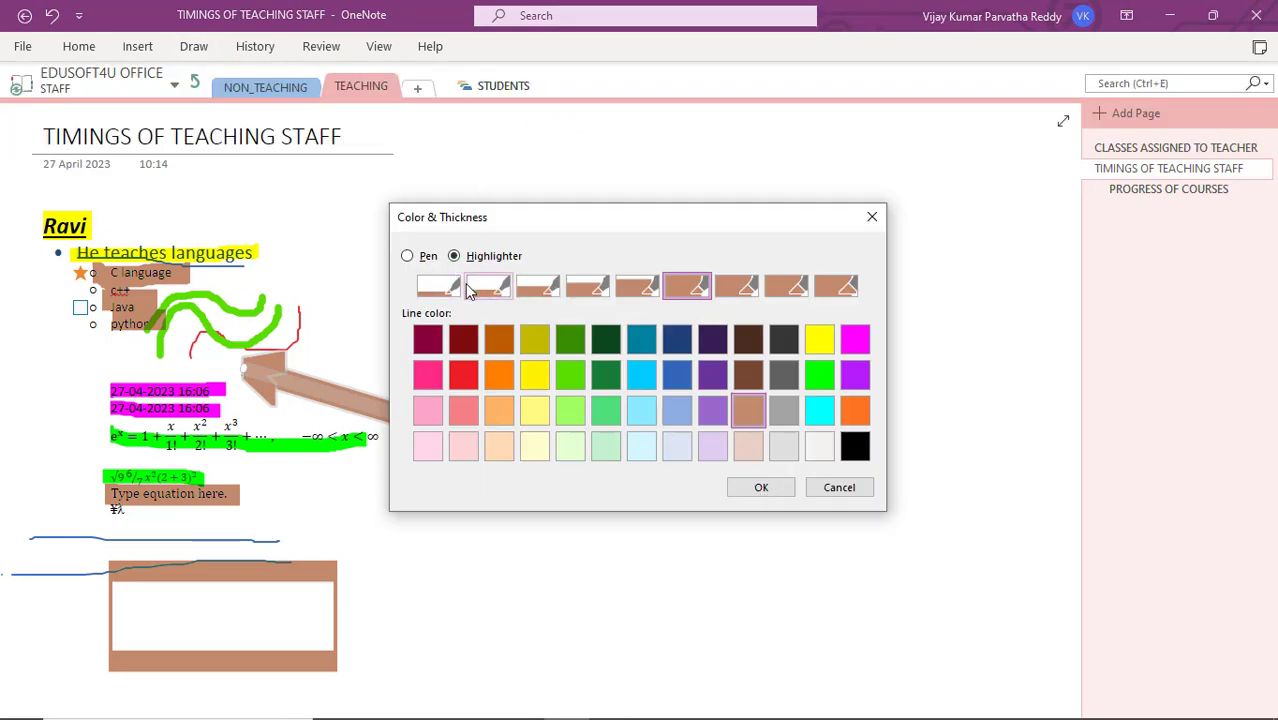
left_click(438, 287)
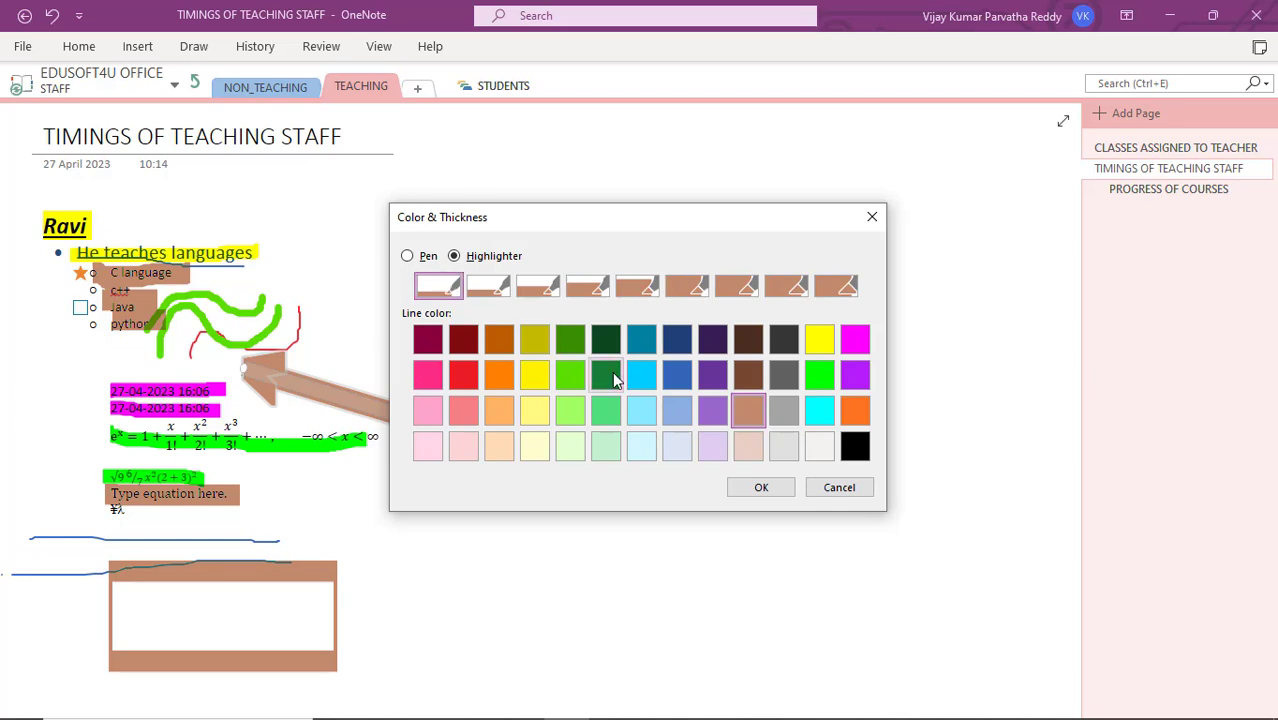
left_click(761, 488)
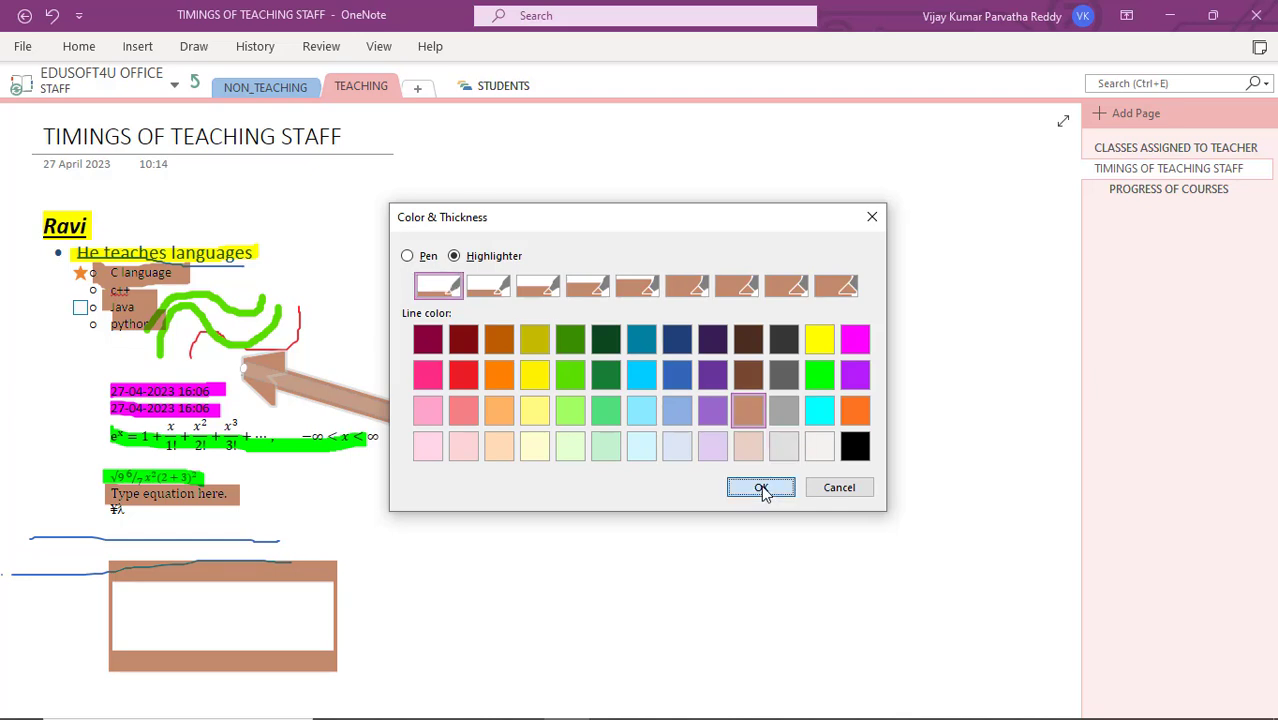
mouse_move(294, 273)
left_mouse_down()
mouse_move(399, 337)
mouse_move(375, 351)
left_mouse_up()
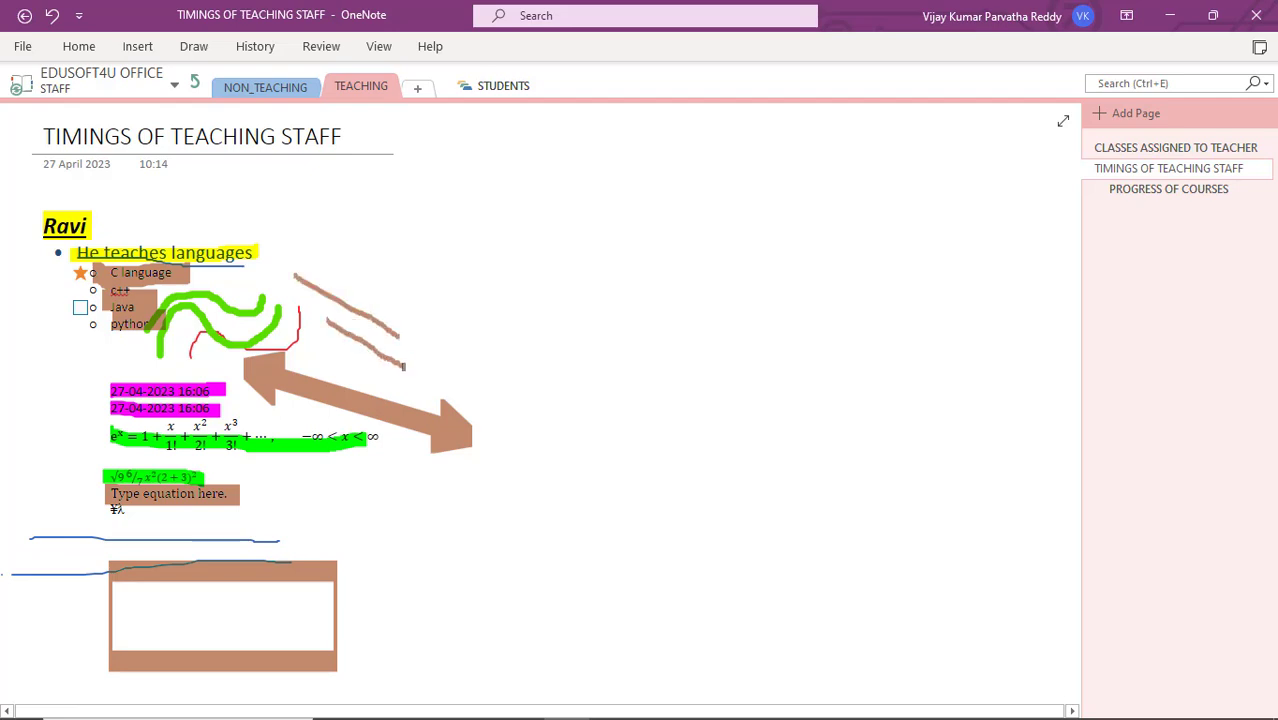
Step: Insert extra vertical space between the language list and the first highlighted date line
left_click(192, 47)
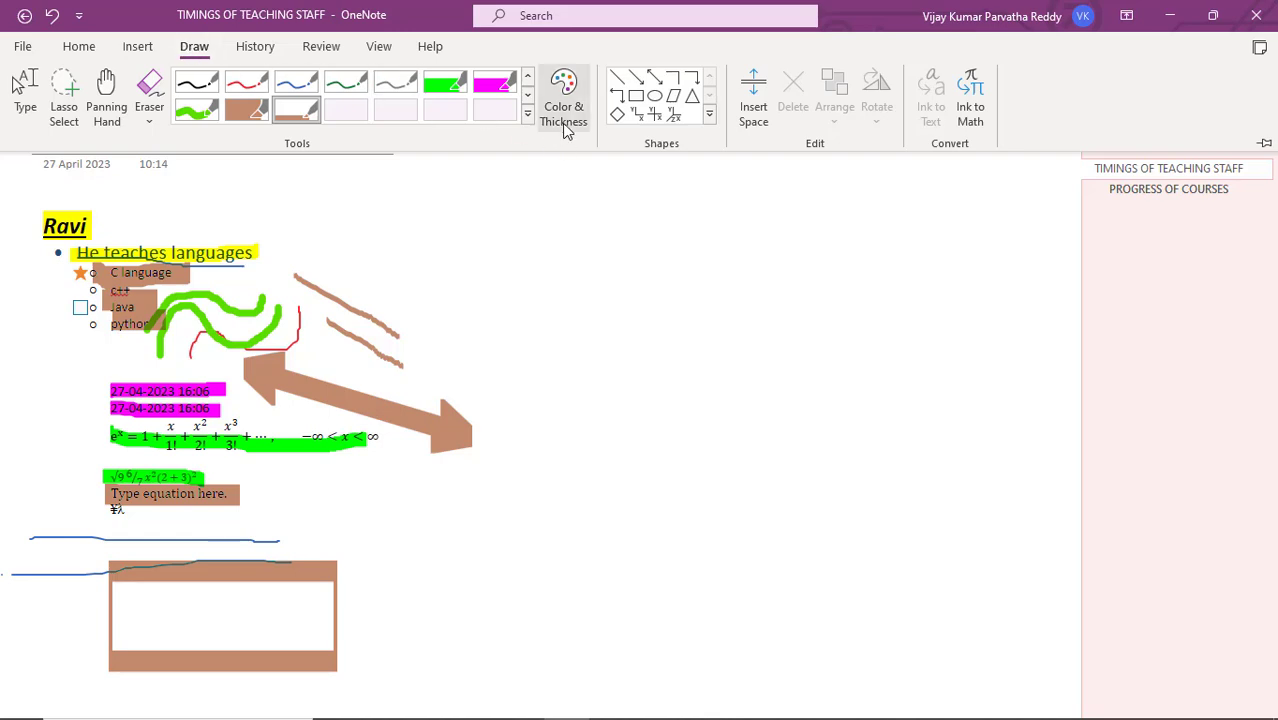
left_click(753, 100)
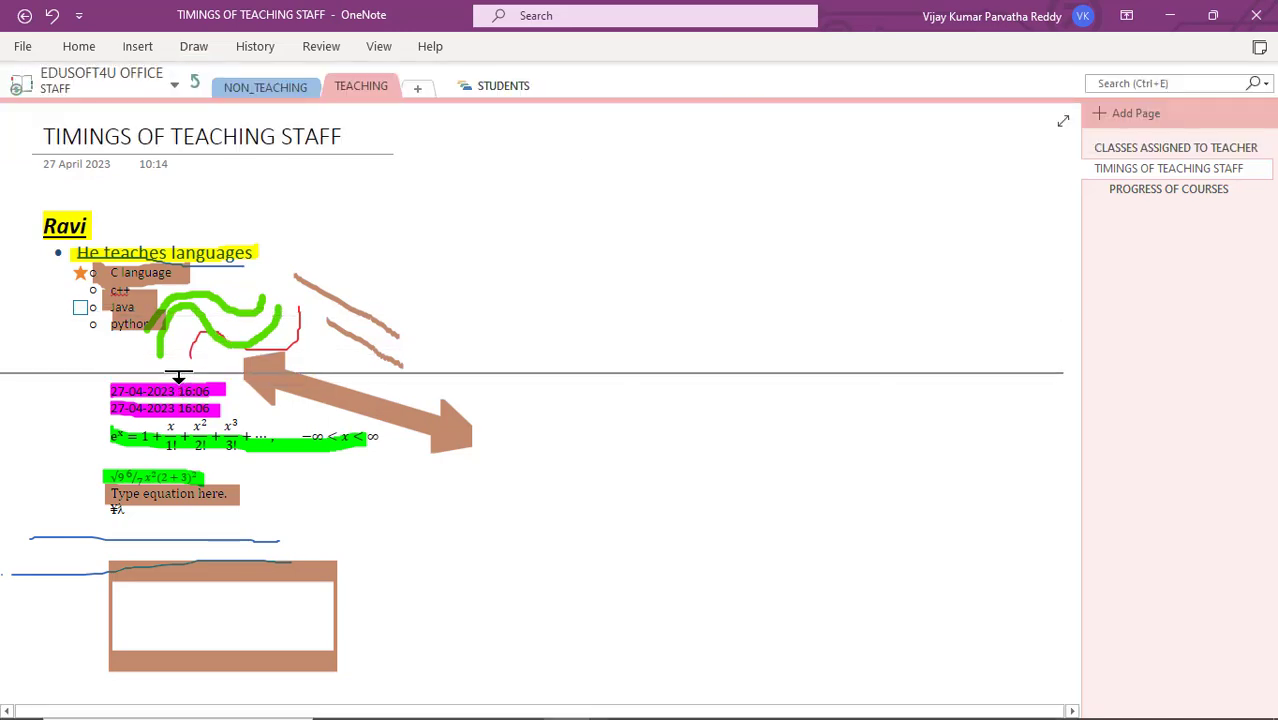
left_click_drag(177, 373, 170, 514)
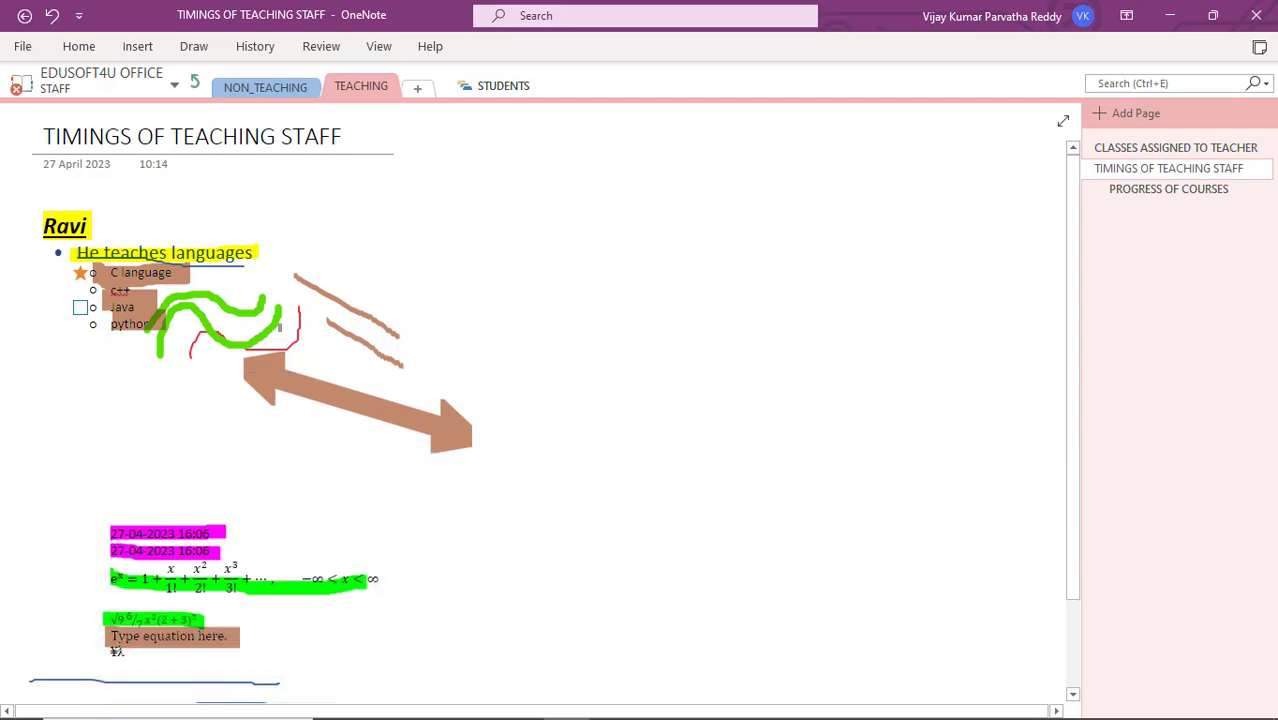
Step: Try to send the current page content backward one level in the stacking order
left_click(194, 47)
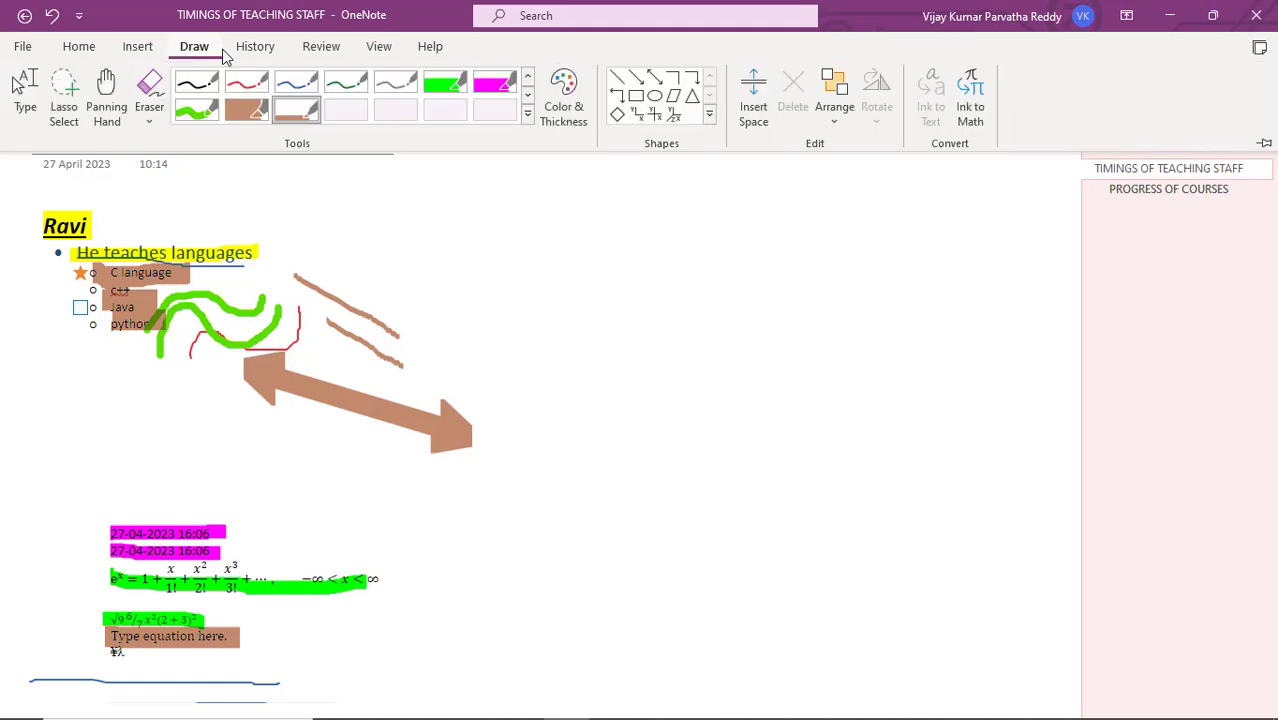
left_click(838, 112)
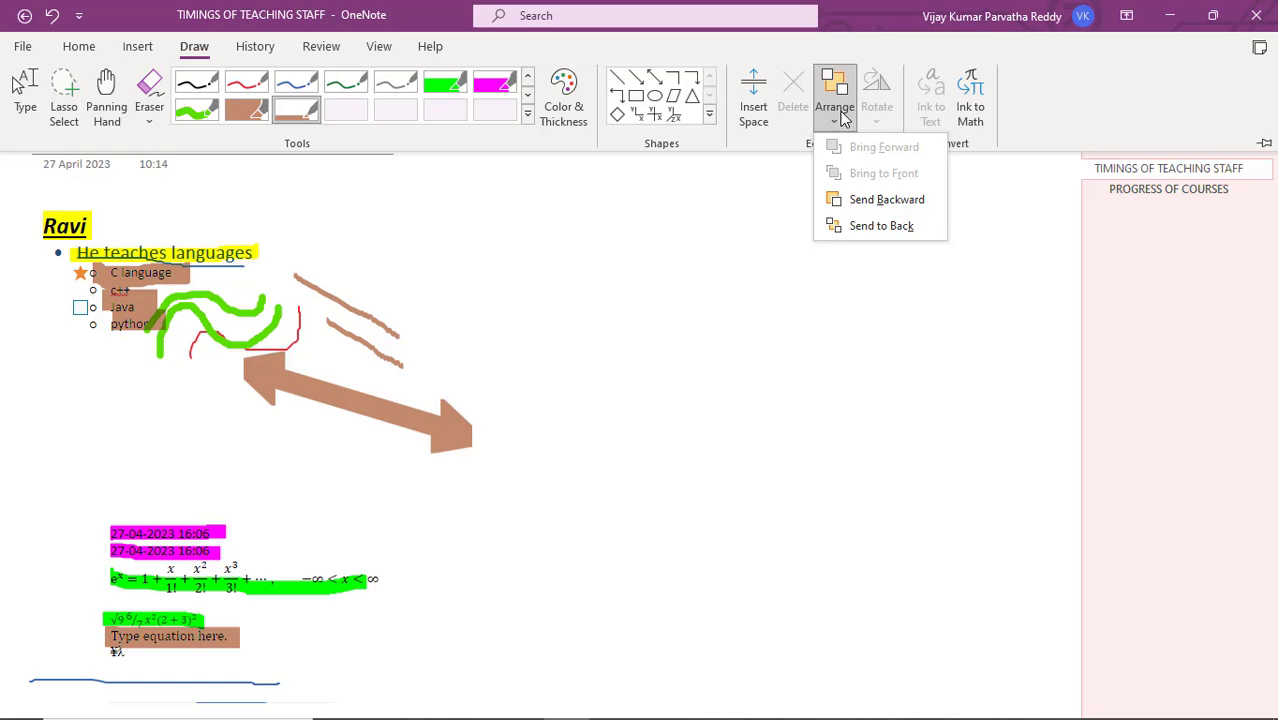
left_click(851, 205)
left_click(313, 376)
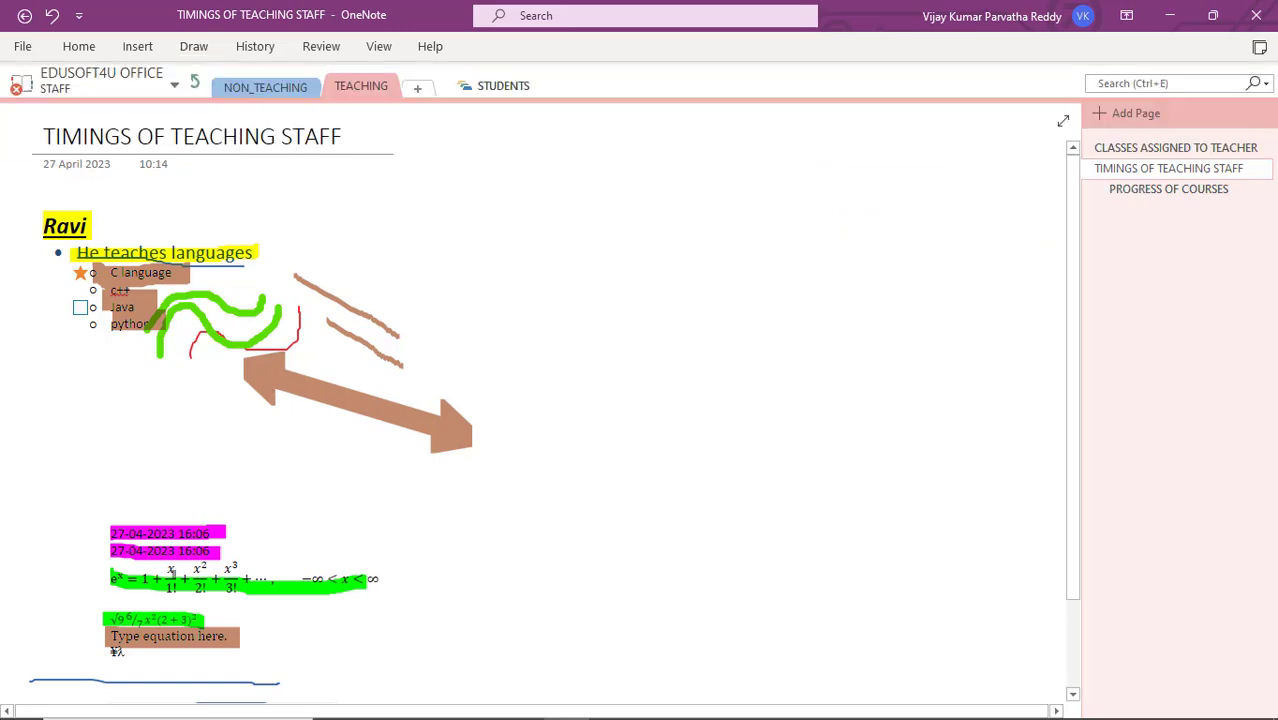
Step: Move the light brown rectangle from below the equations up onto the double-headed arrow so that they overlap
scroll(177, 506, "down", 1)
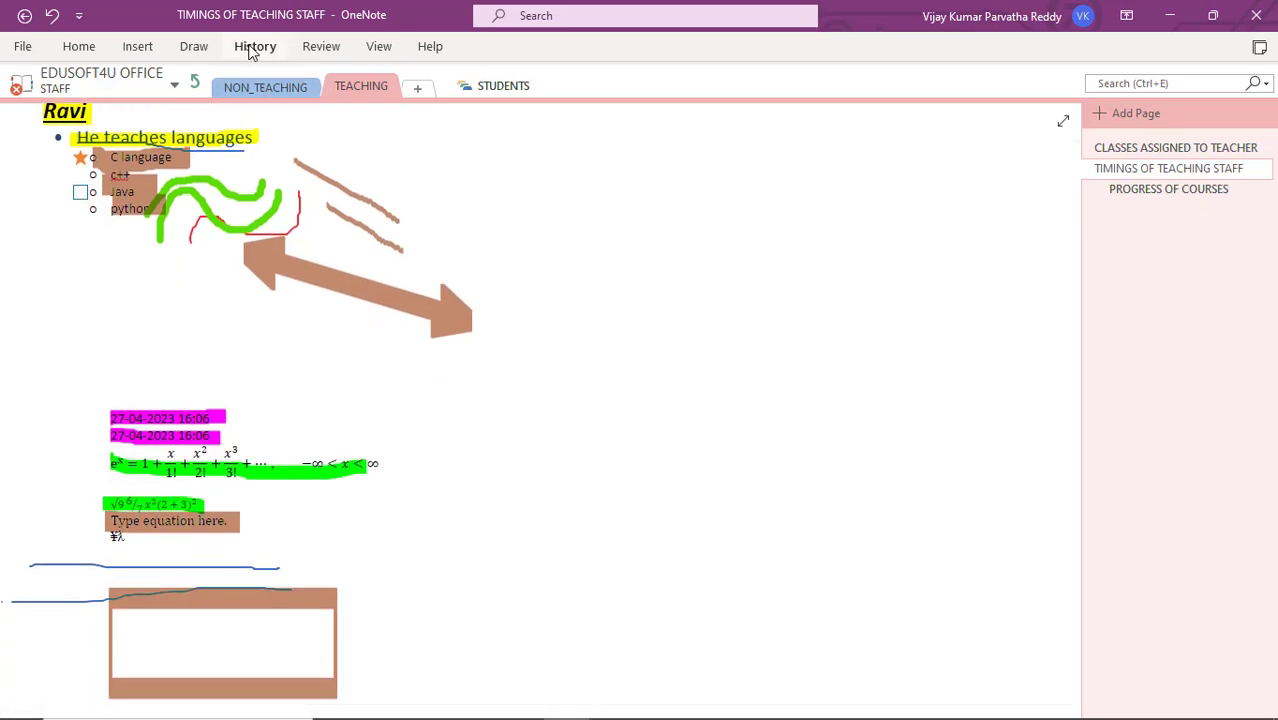
left_click(201, 48)
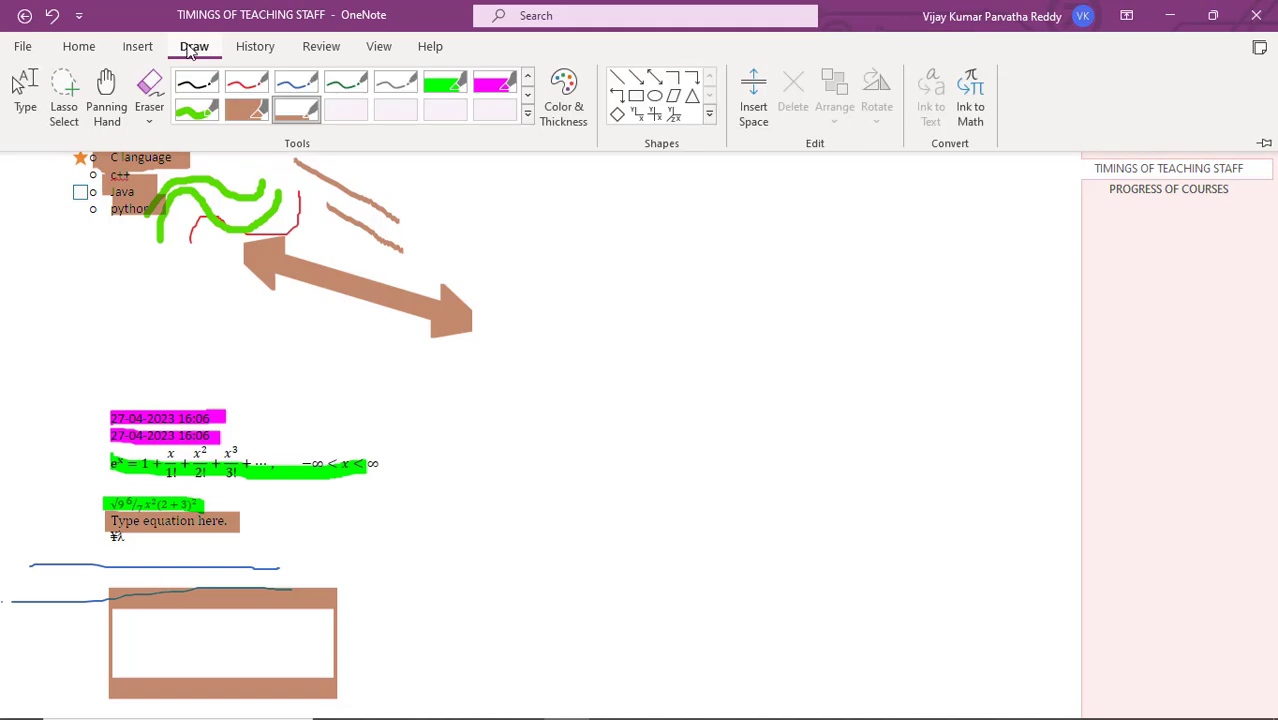
left_click(25, 95)
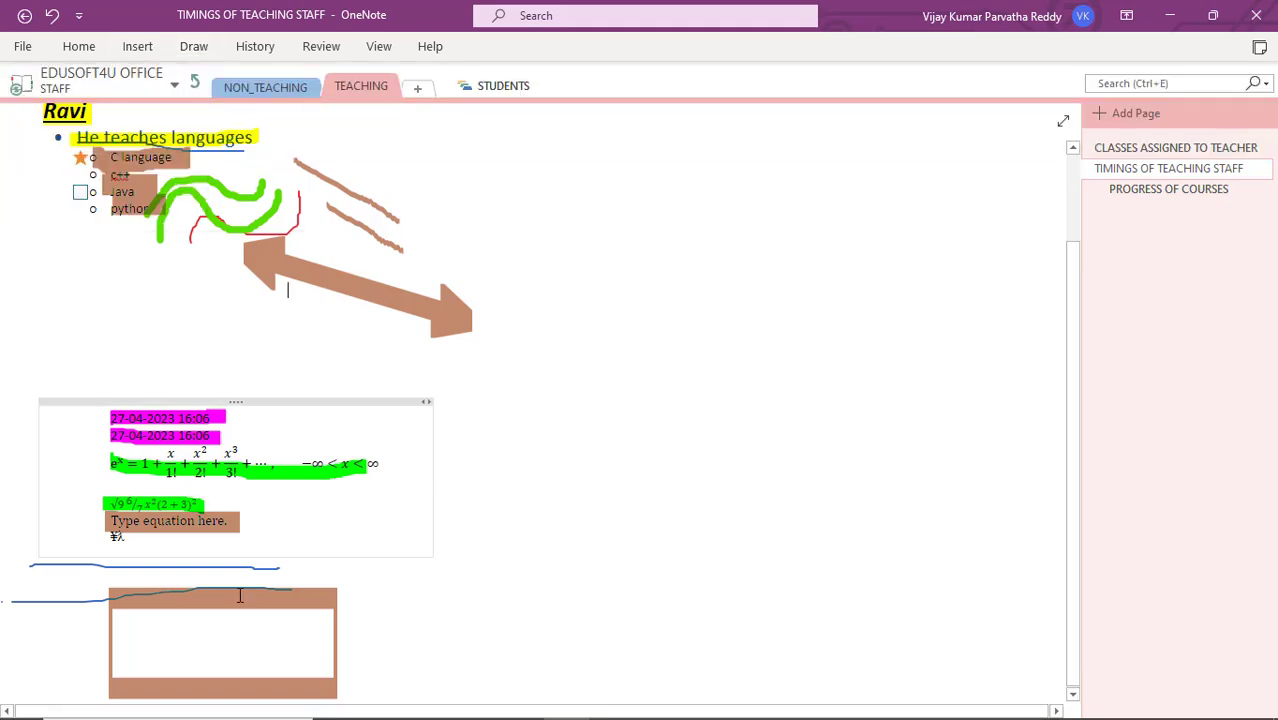
left_click(233, 599)
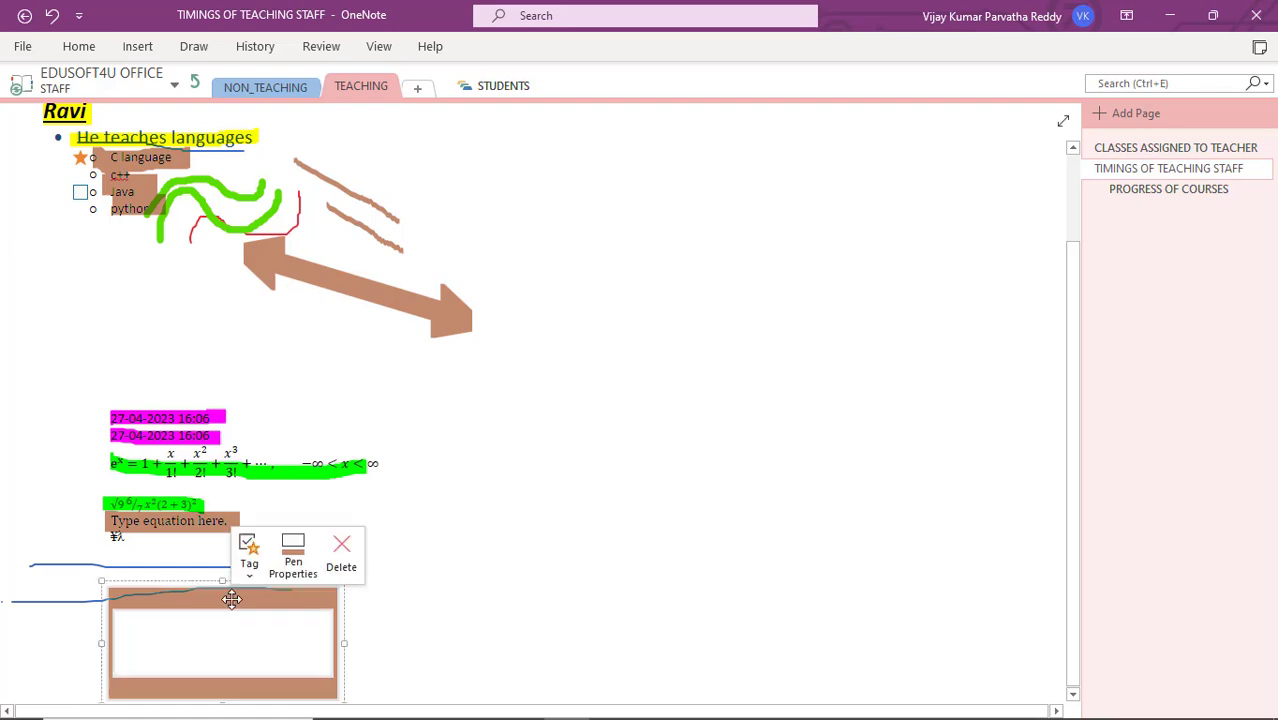
left_click_drag(231, 599, 347, 236)
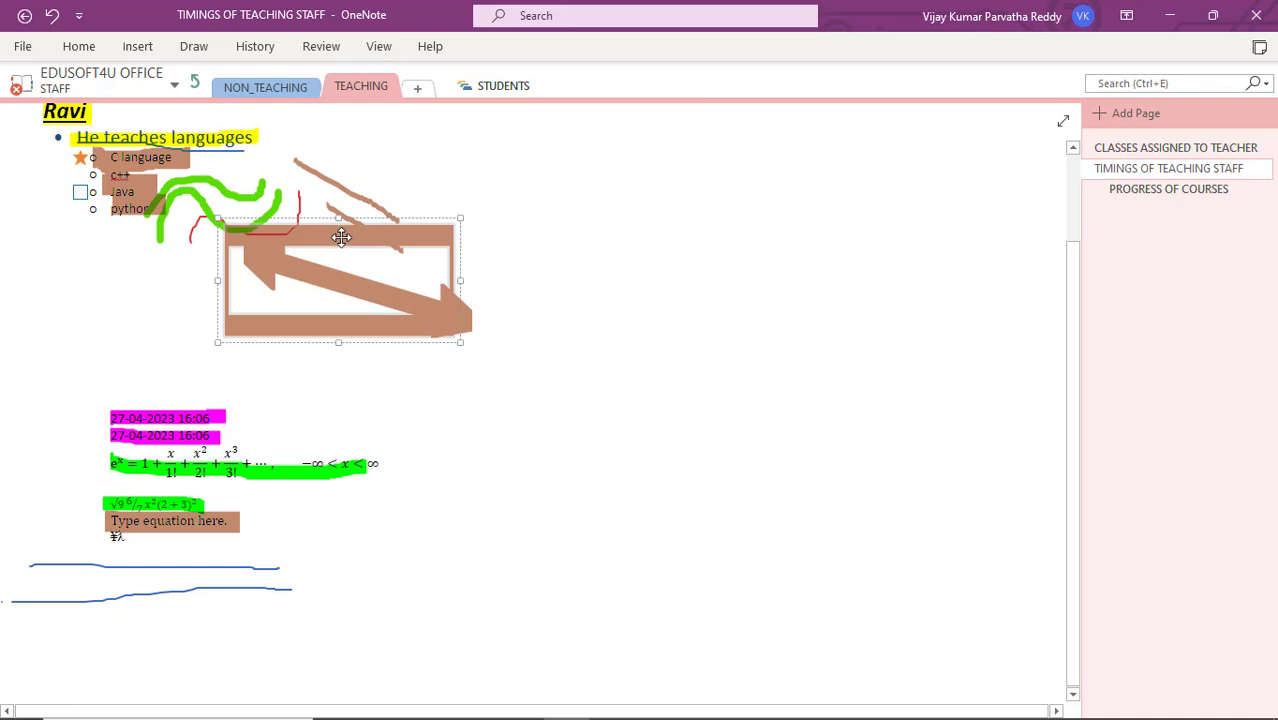
left_click_drag(341, 237, 355, 243)
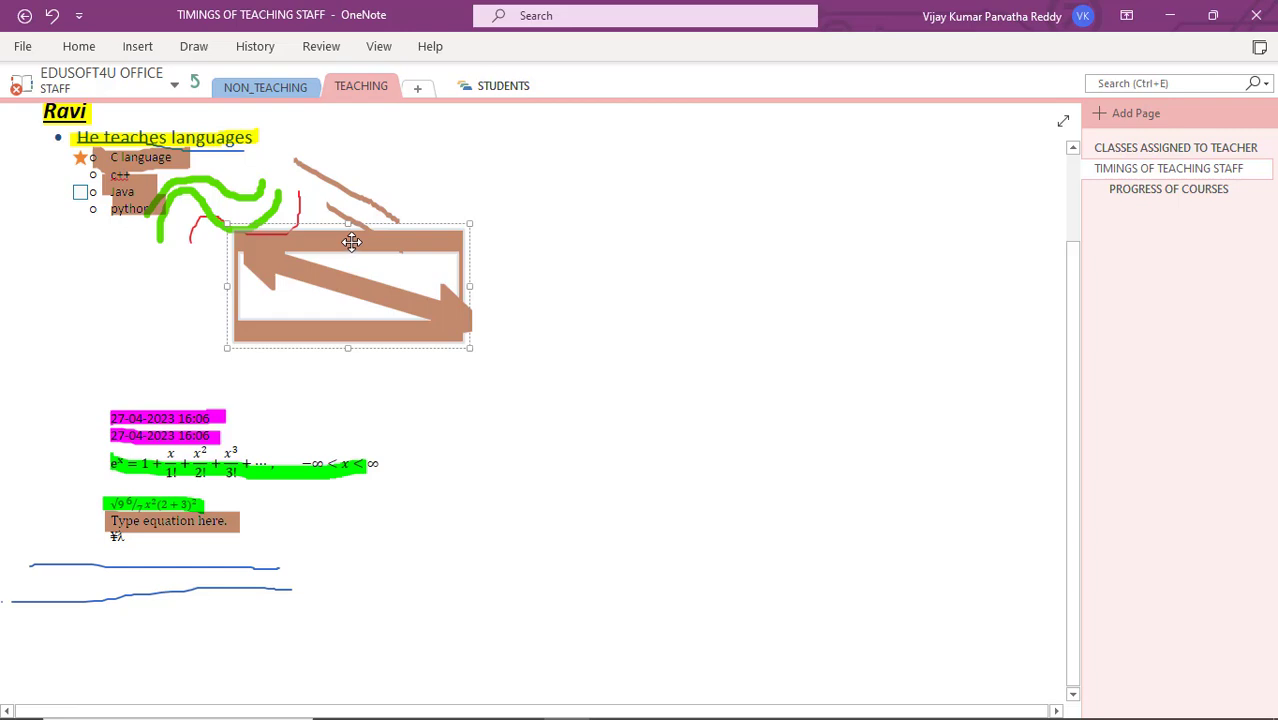
Step: Bring the rectangle forward one level over the arrow and send it backward one level again
left_click(197, 48)
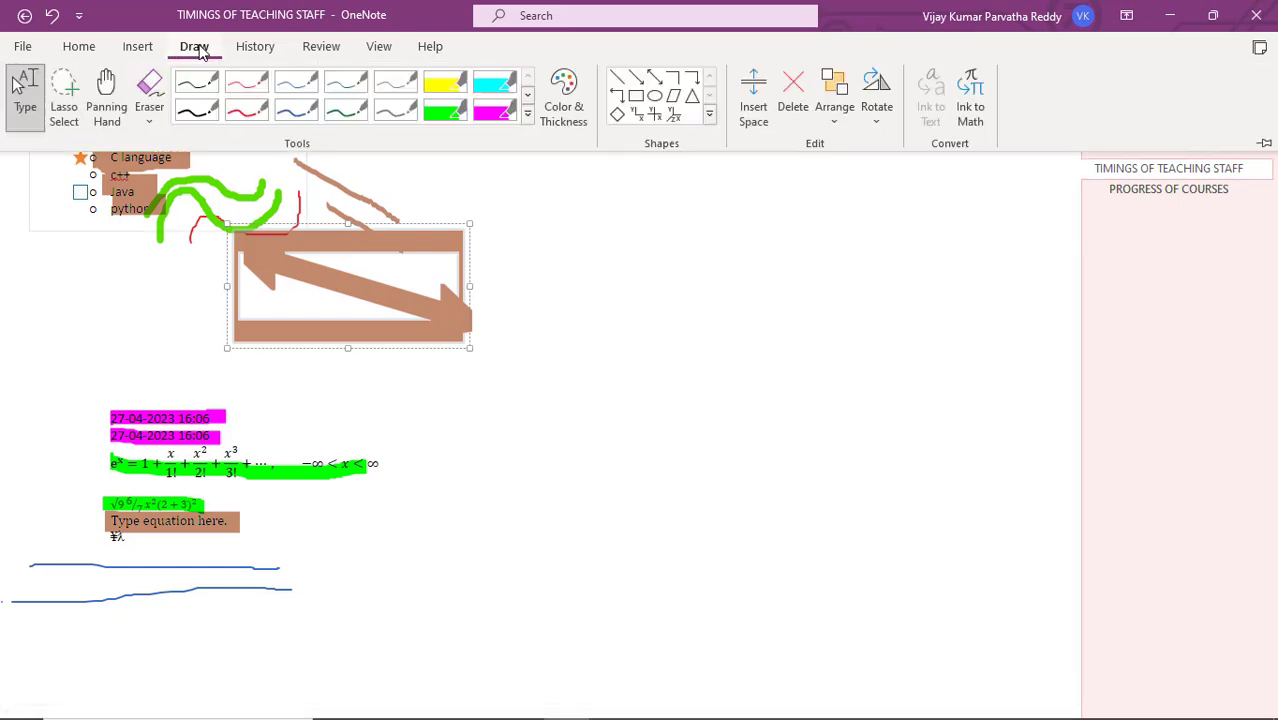
left_click(840, 128)
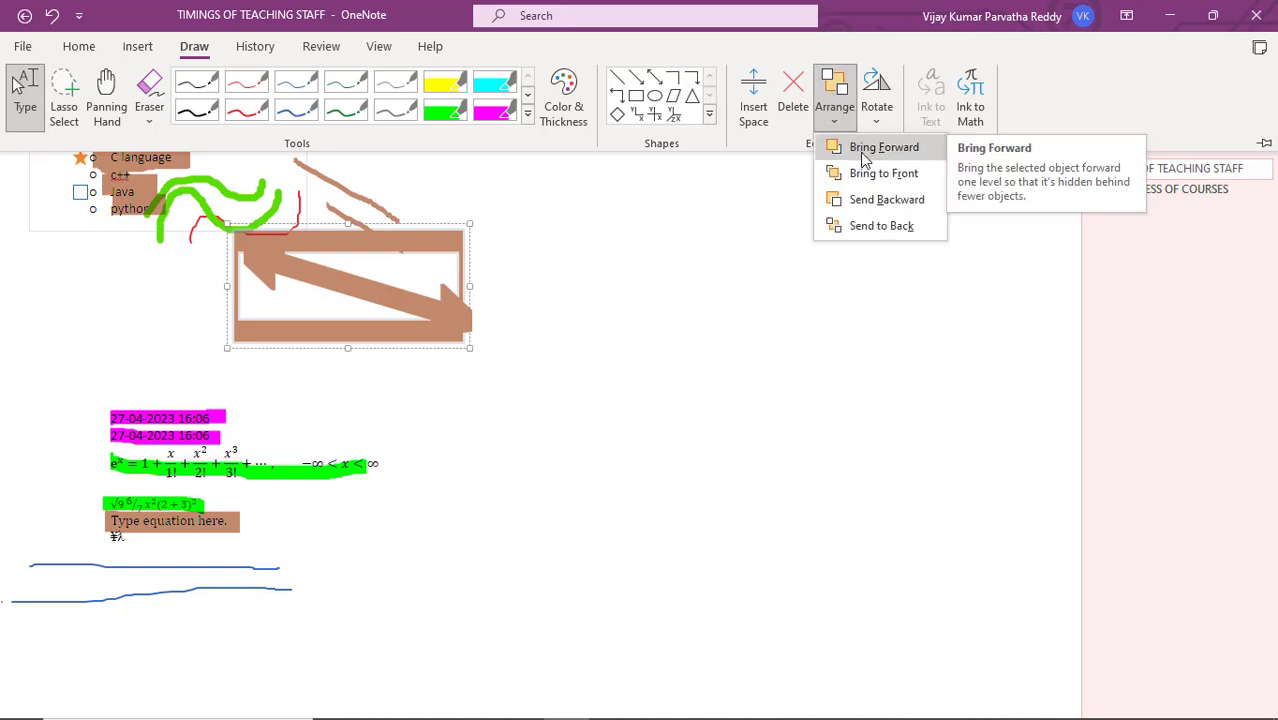
left_click(864, 160)
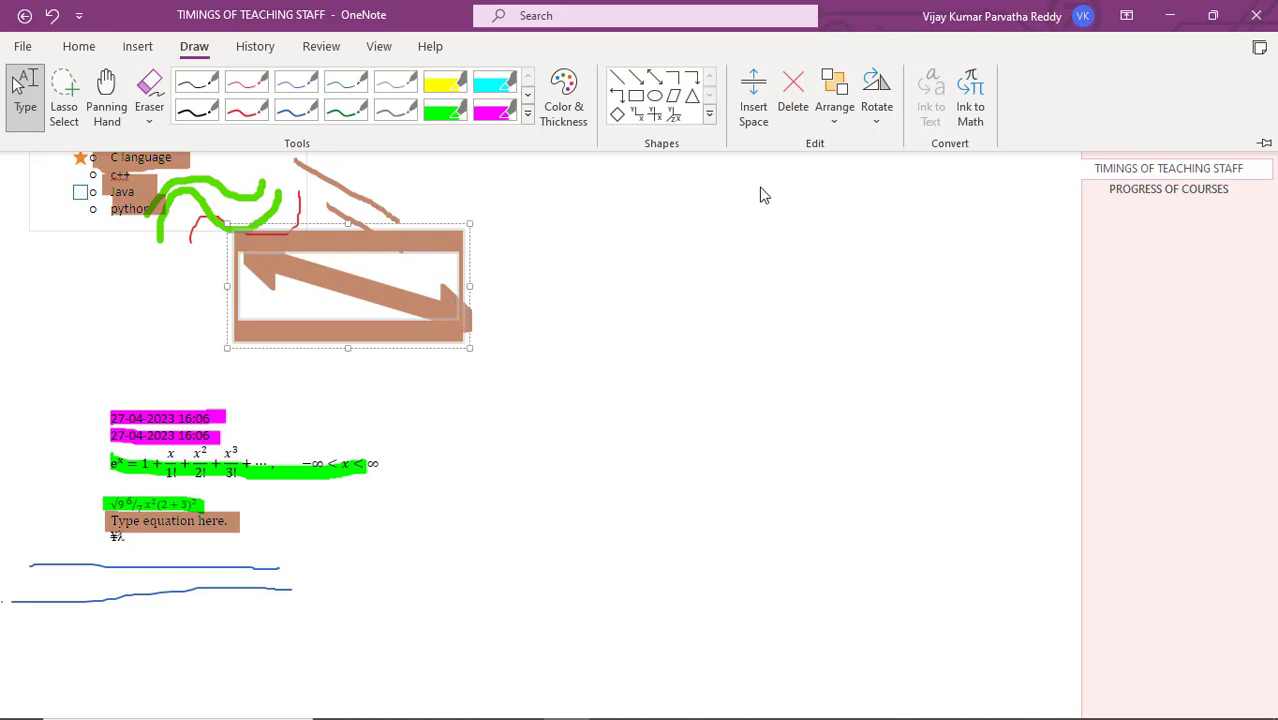
left_click(840, 112)
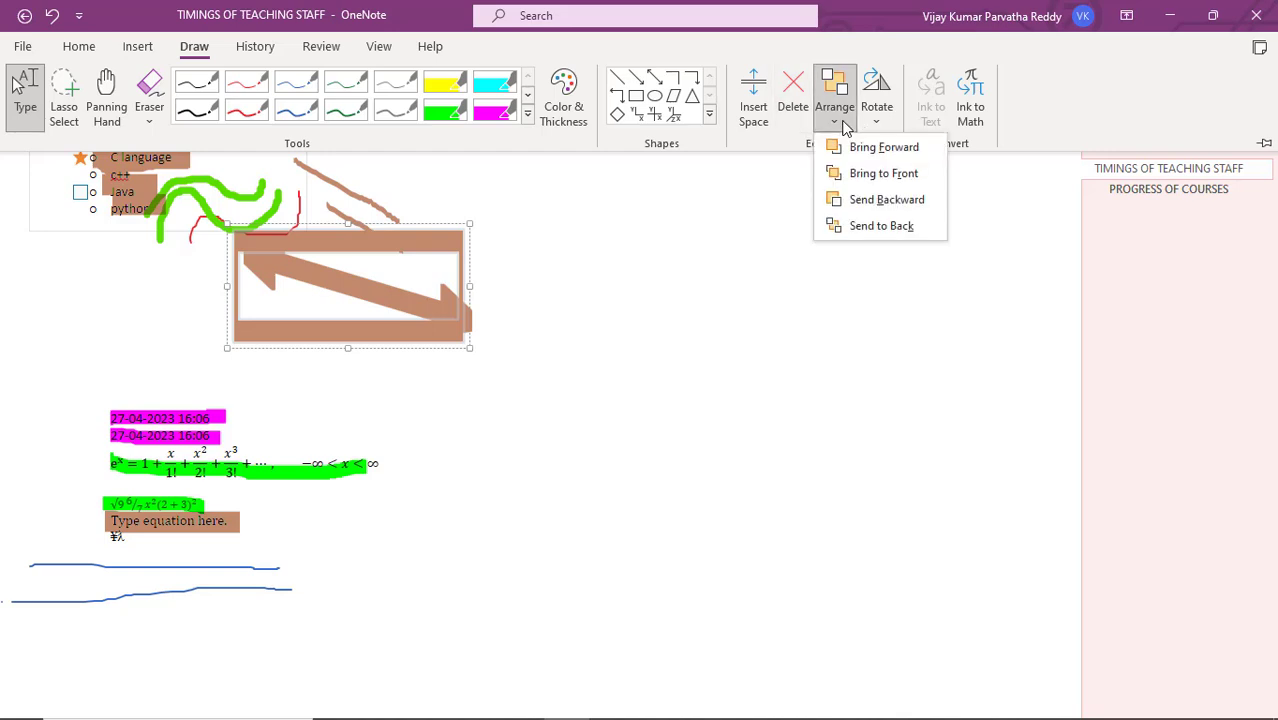
left_click(870, 203)
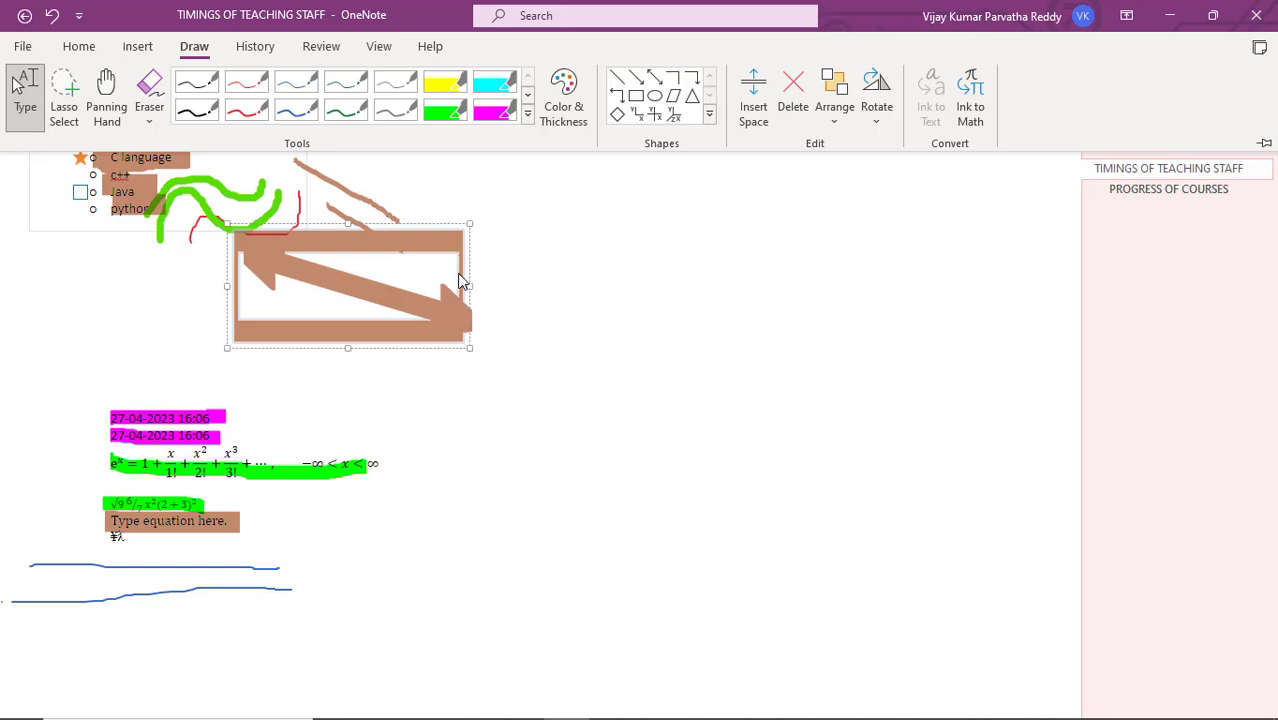
Step: Rotate the selected rectangle left by 45° and leave it crossing the double-headed arrow
left_click(876, 96)
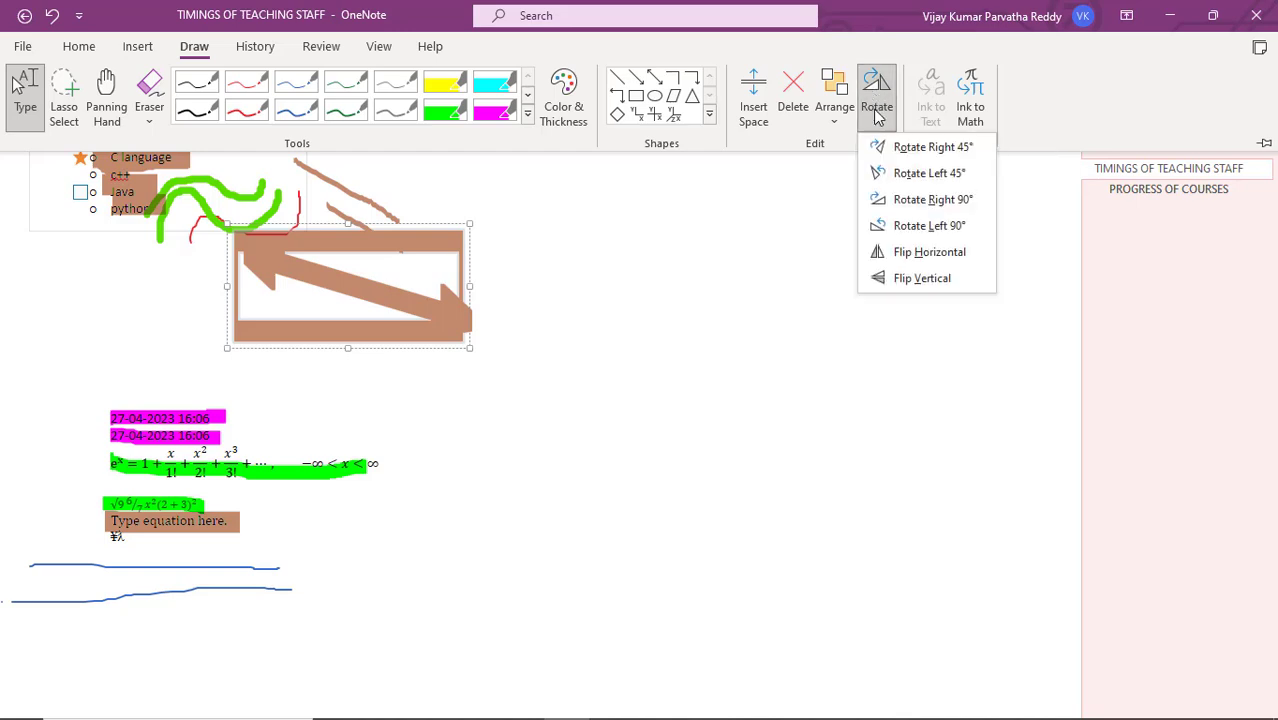
left_click(905, 173)
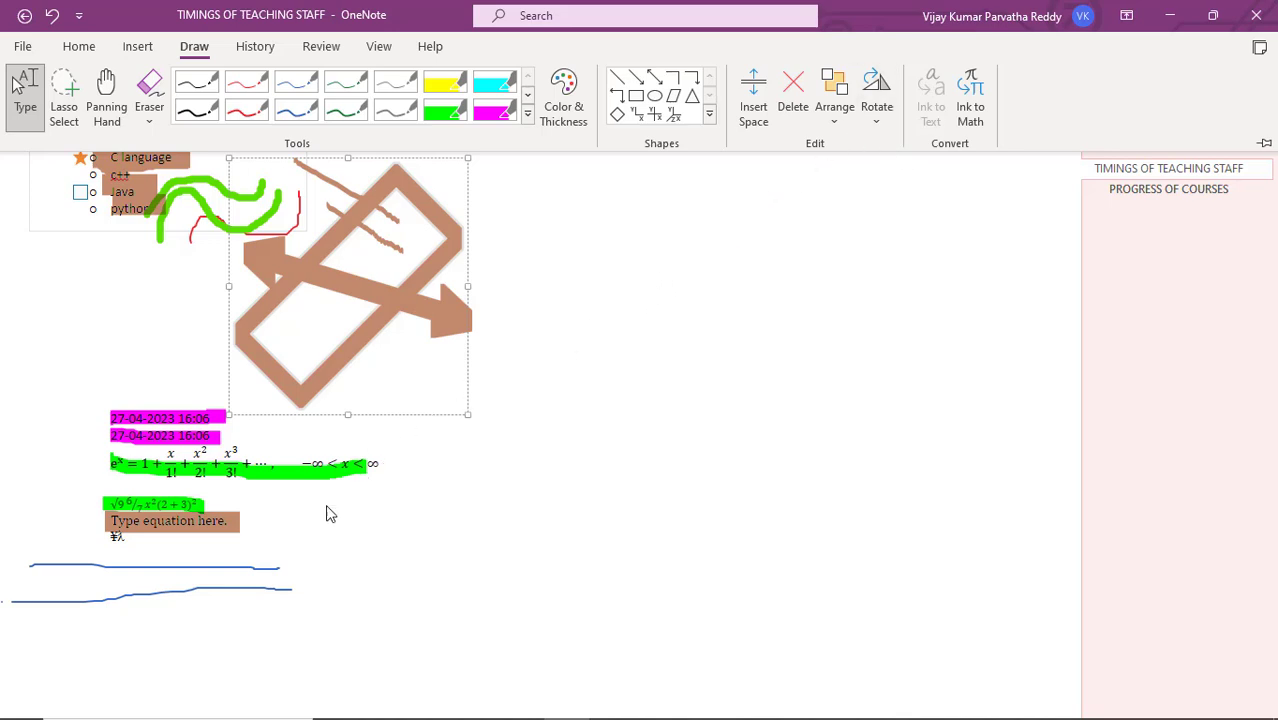
left_click(305, 540)
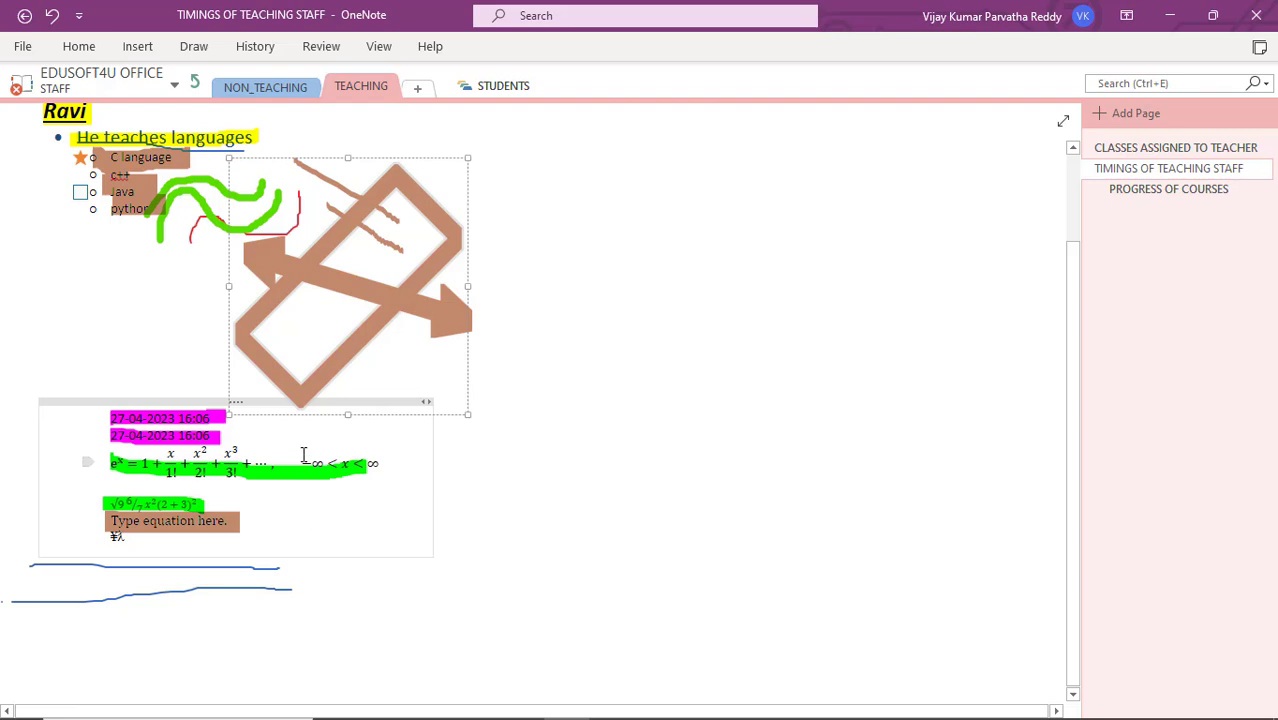
Step: Open the upper blue line below the equations in Ink to Math and erase its stroke from the writing area
left_click(266, 568)
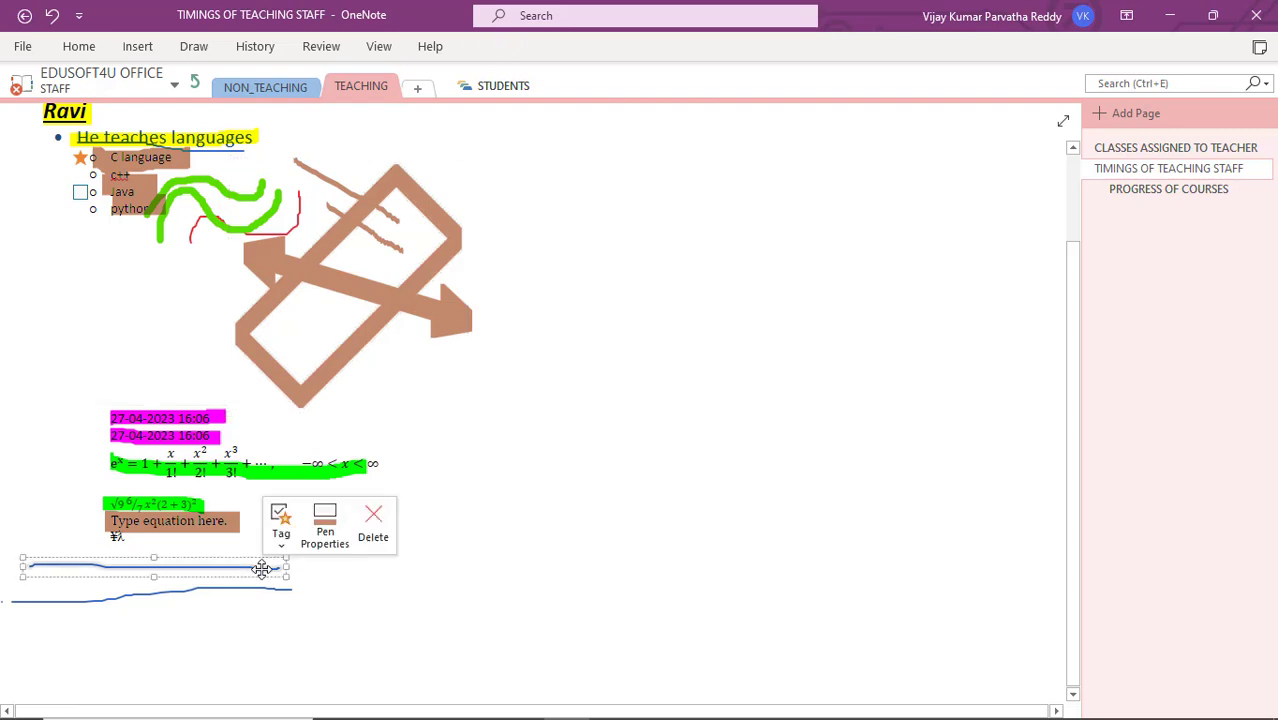
left_click(191, 50)
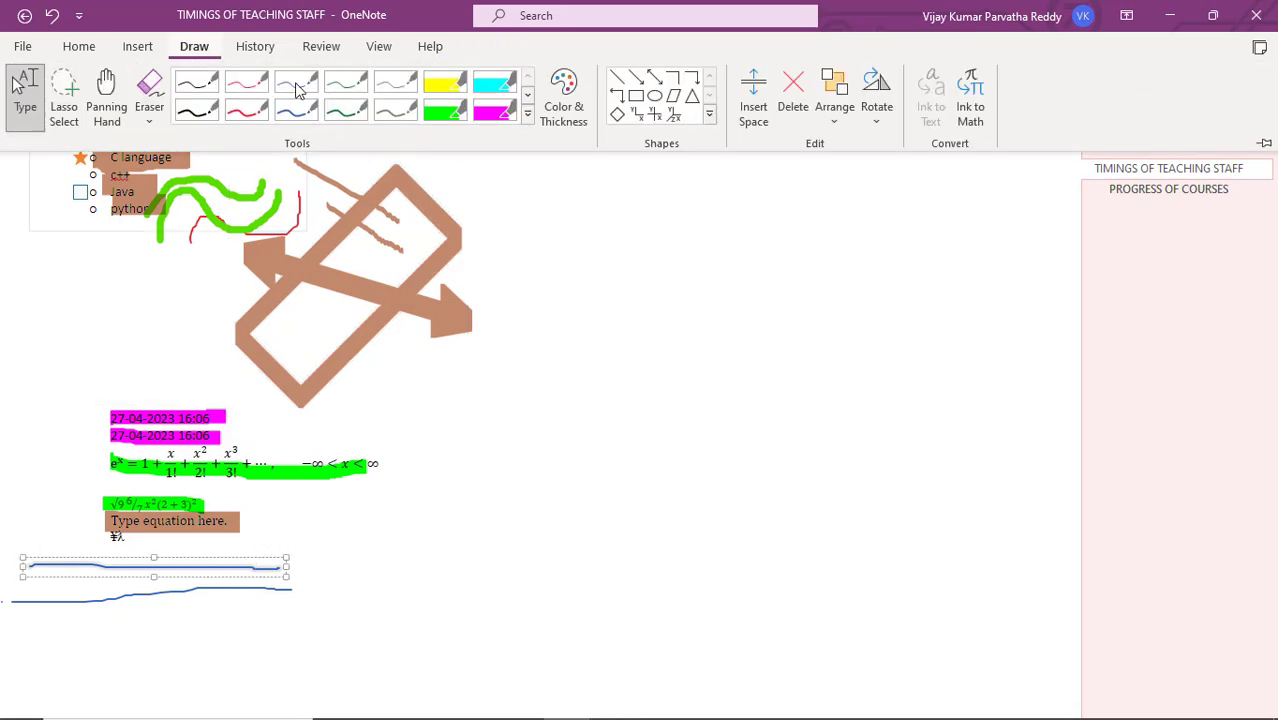
left_click(970, 108)
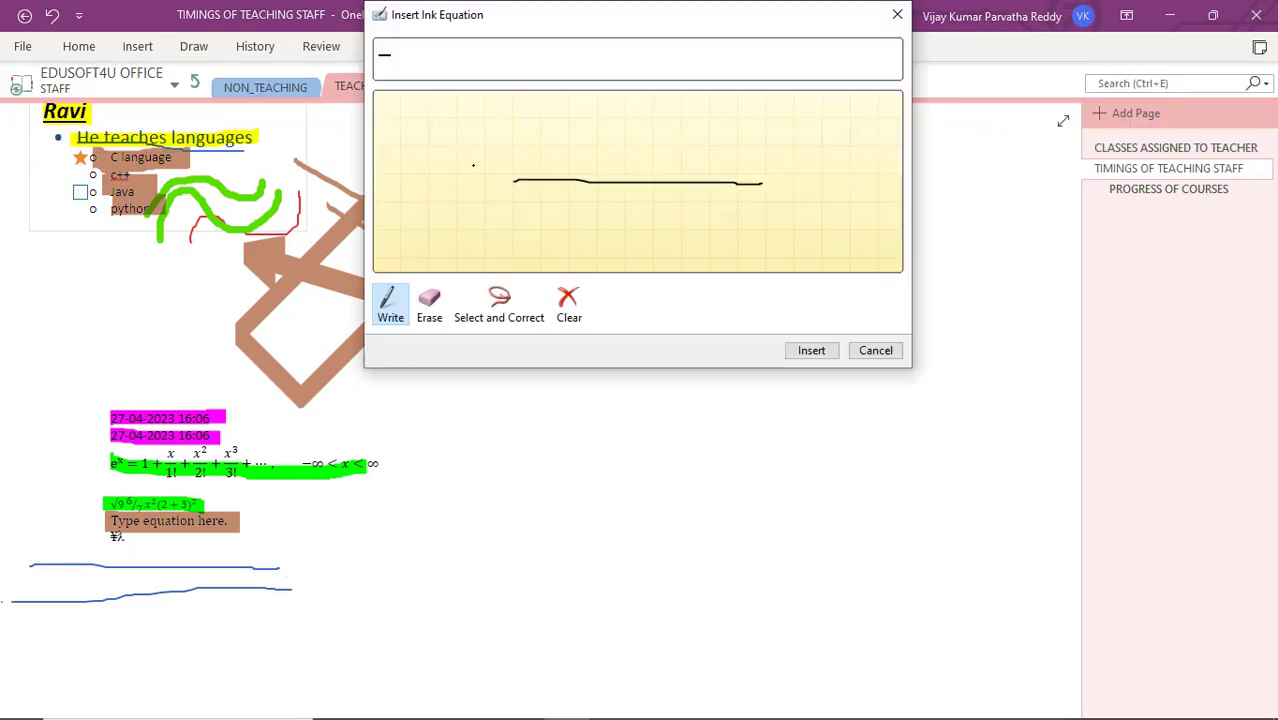
left_click(428, 316)
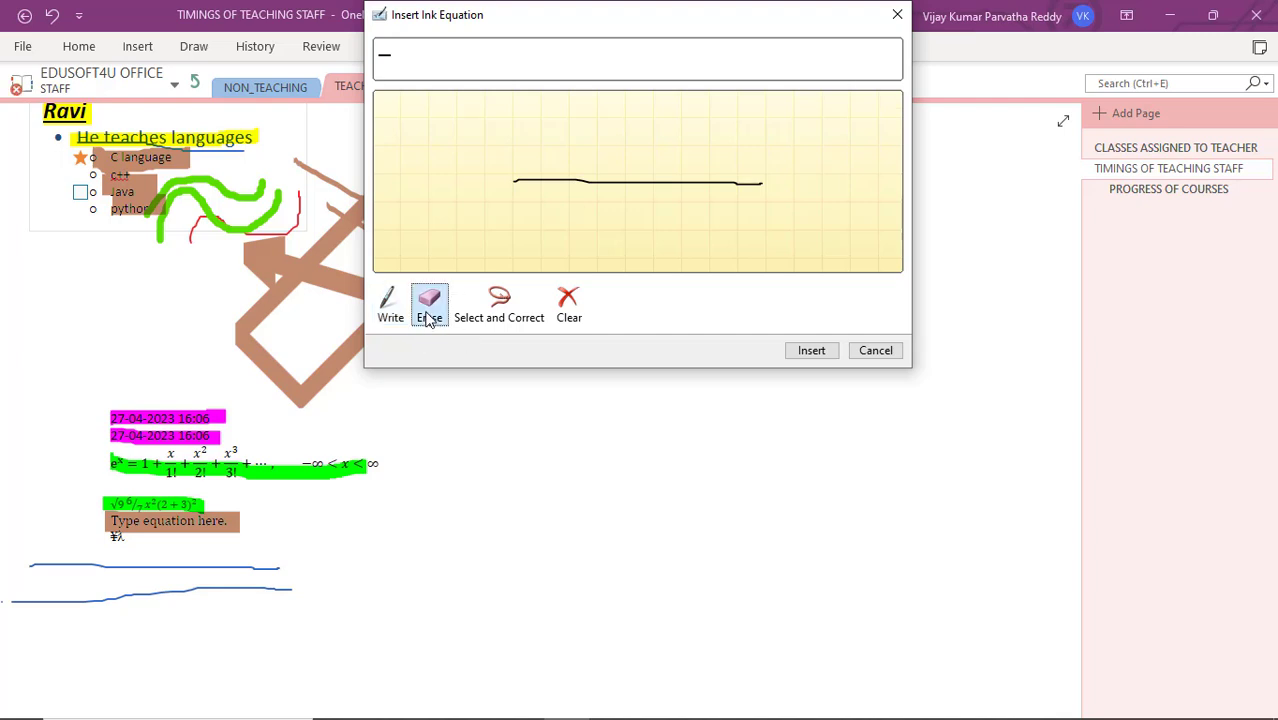
left_click(568, 184)
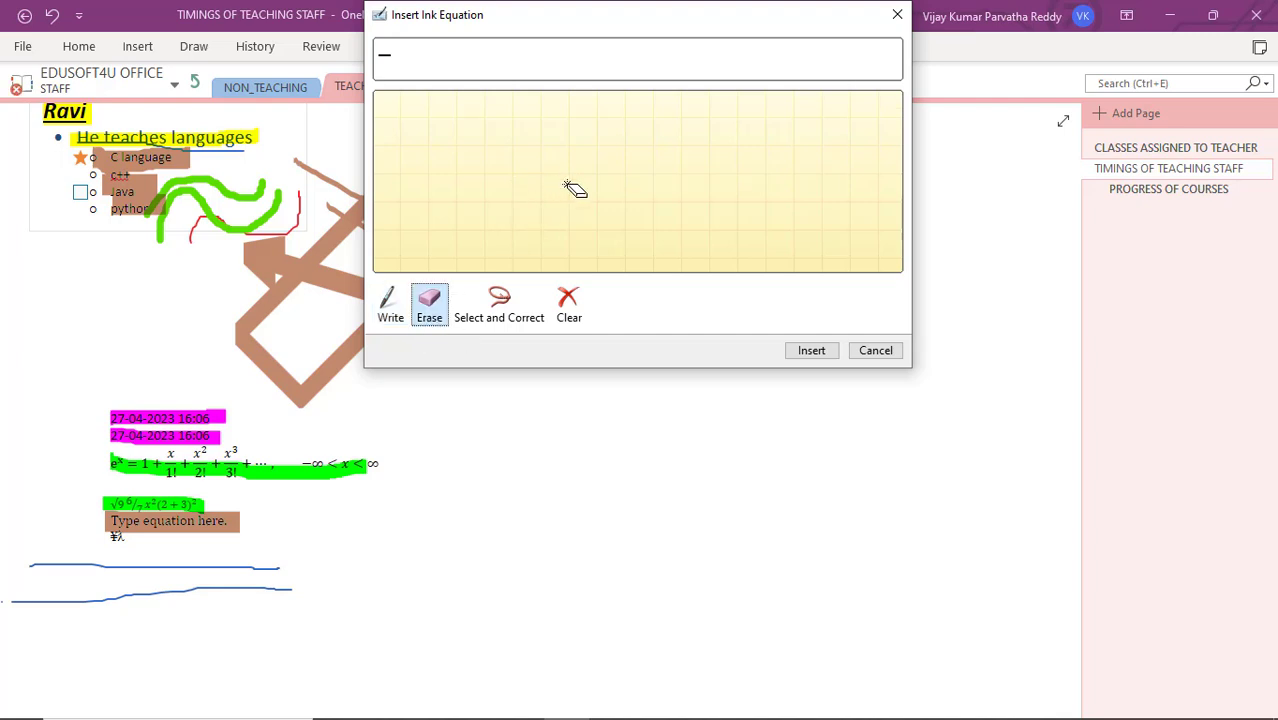
Step: Handwrite the expression A + B in the ink equation's writing area
left_click(400, 314)
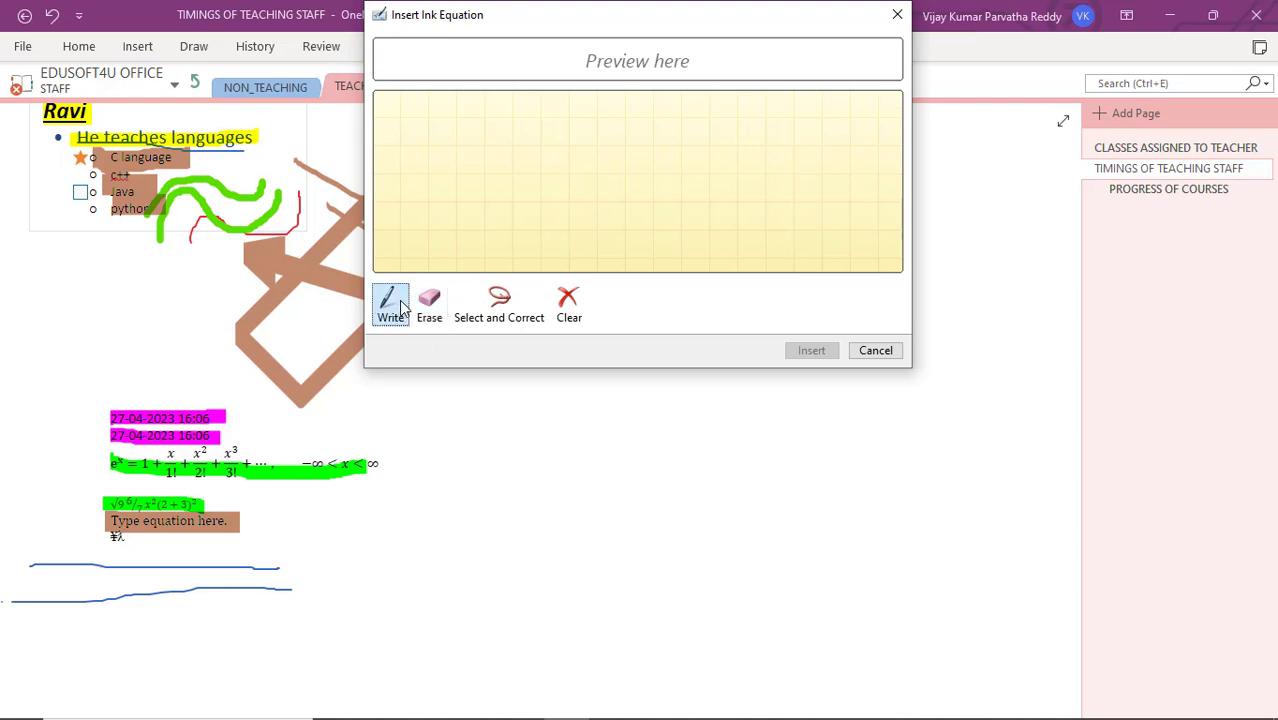
left_click_drag(465, 204, 506, 192)
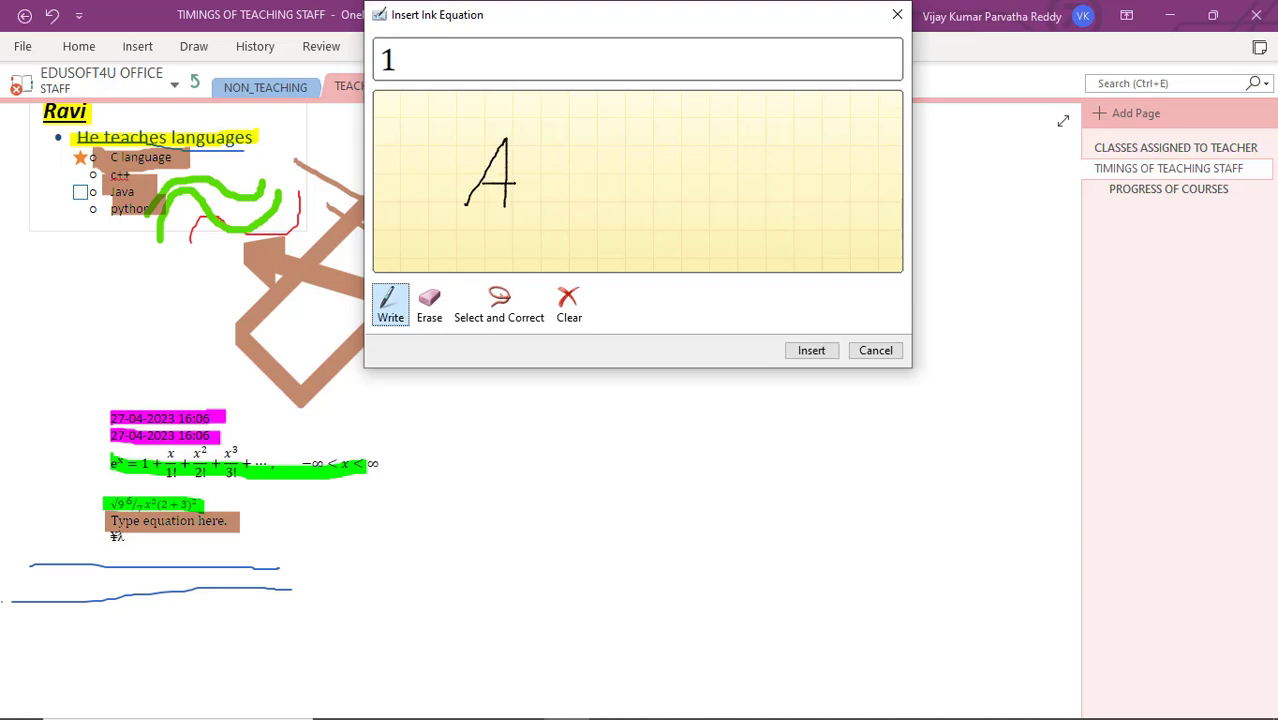
mouse_move(555, 168)
left_mouse_down()
mouse_move(557, 200)
mouse_move(554, 187)
mouse_move(588, 178)
left_mouse_up()
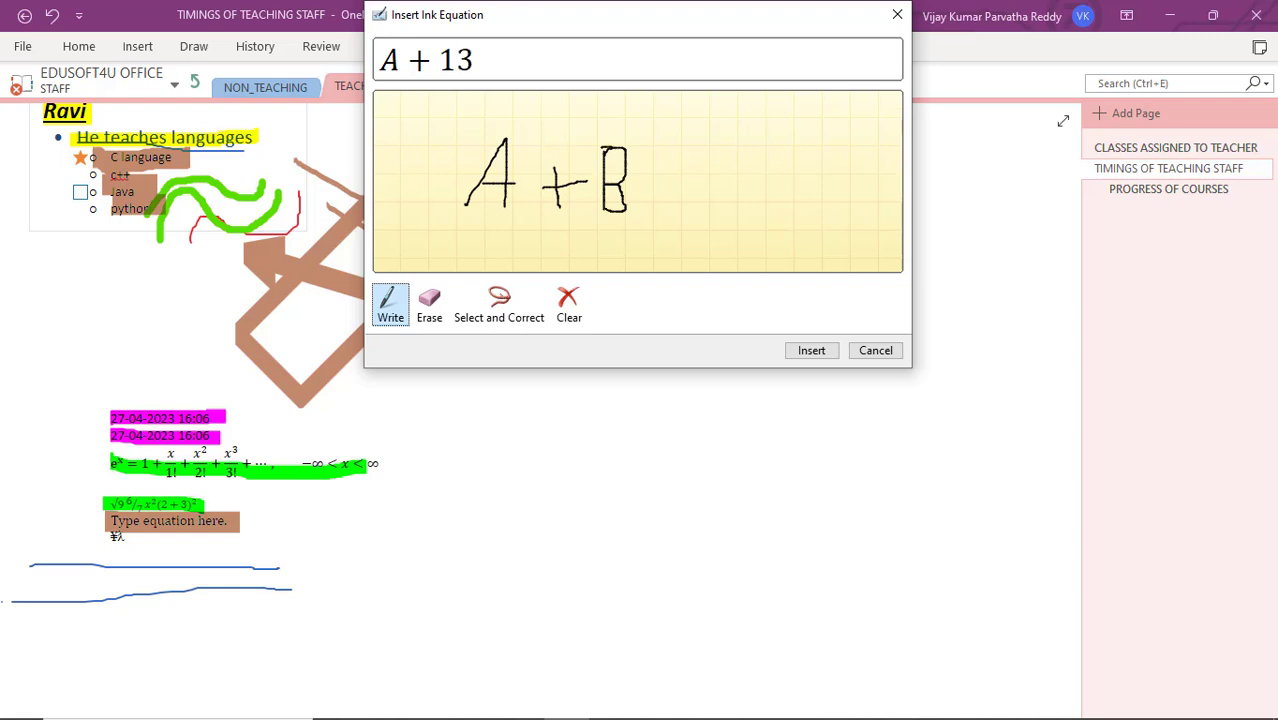
left_click_drag(605, 149, 604, 156)
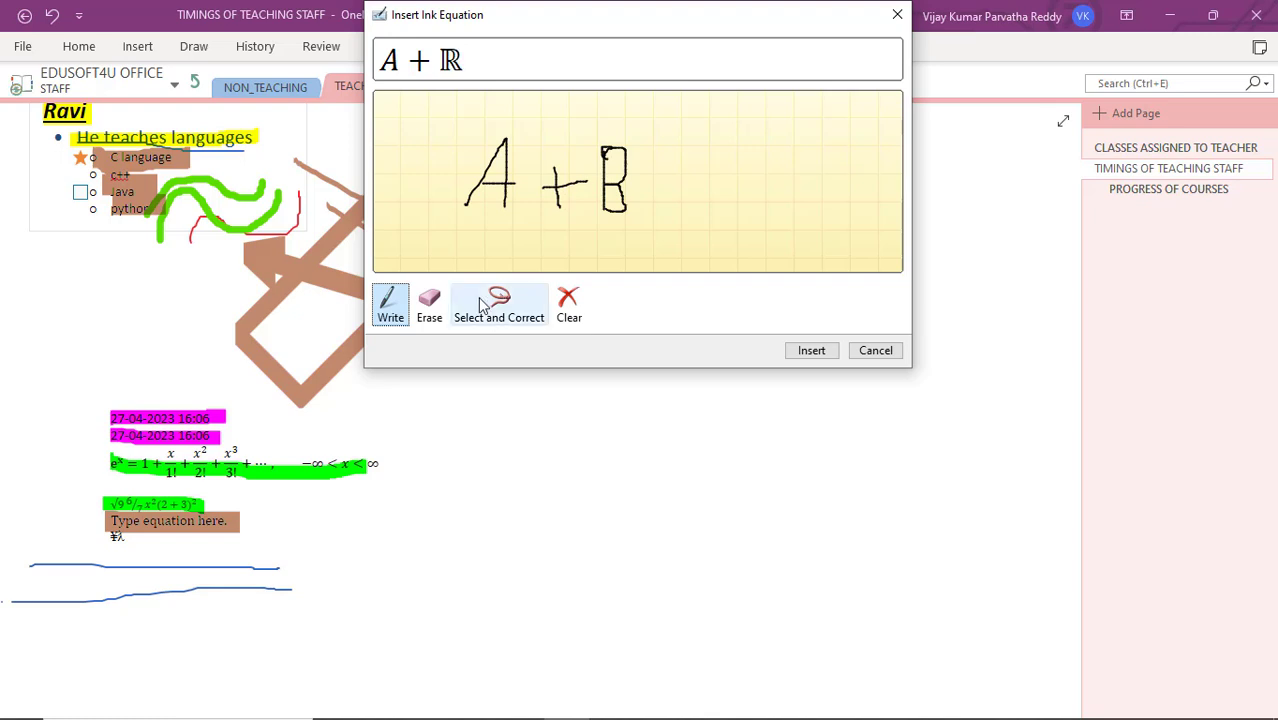
Step: Erase the handwritten B after the plus sign and write the letter B again
left_click(429, 303)
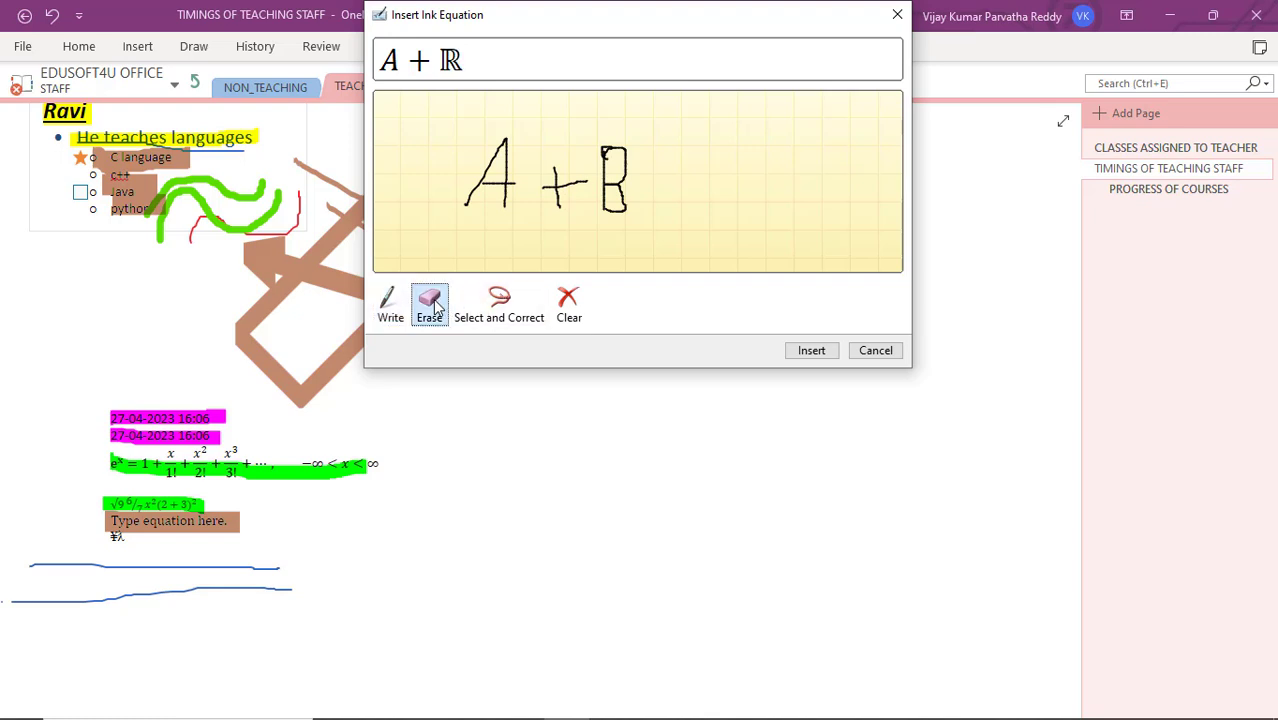
left_click(604, 150)
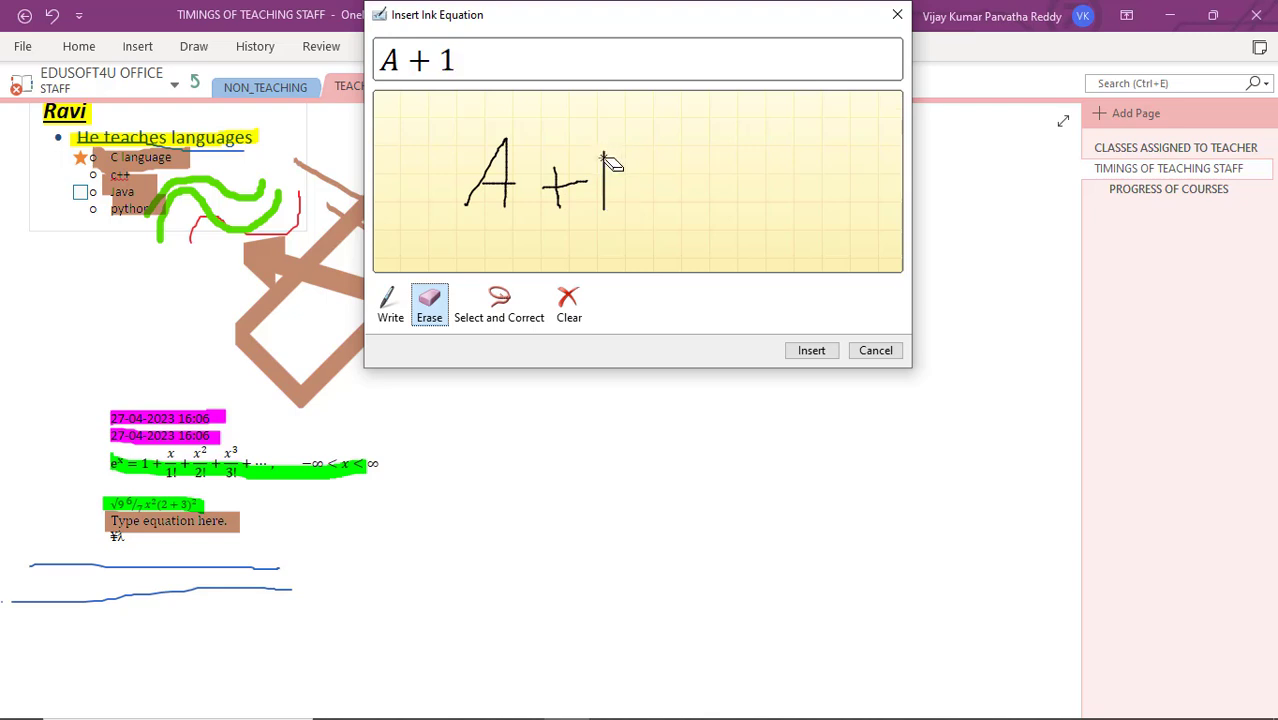
left_click(603, 172)
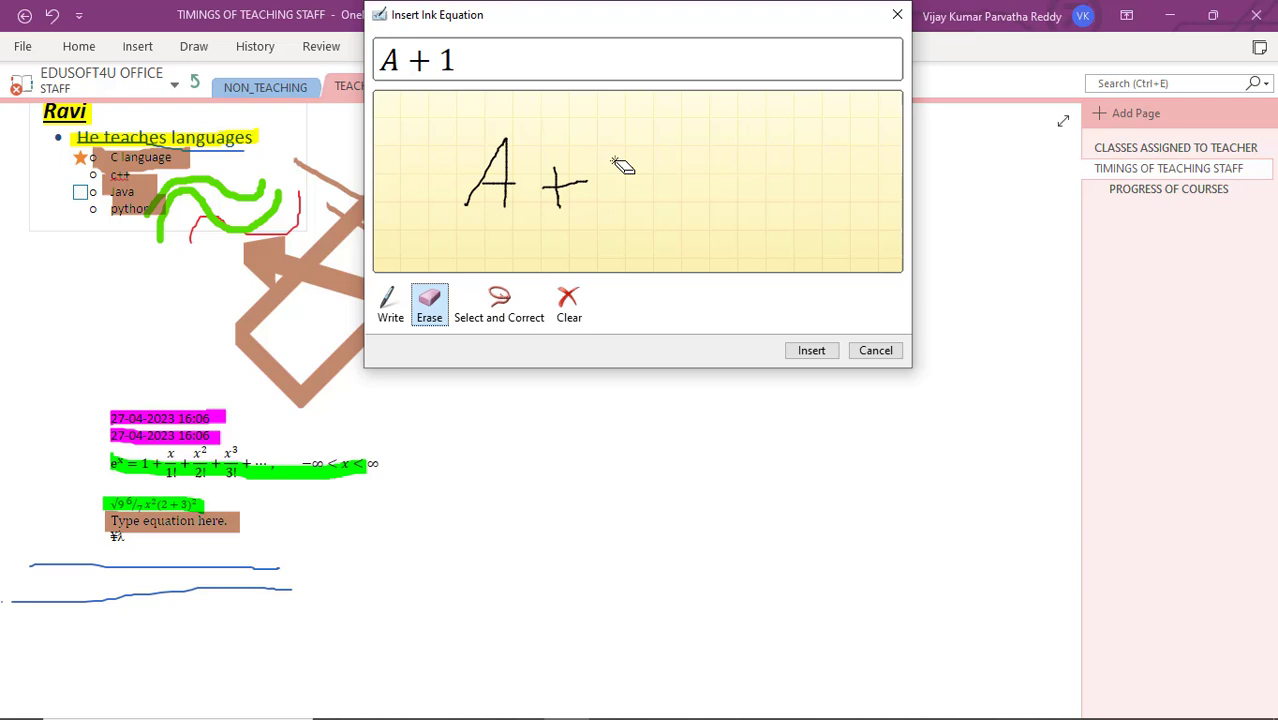
left_click(390, 303)
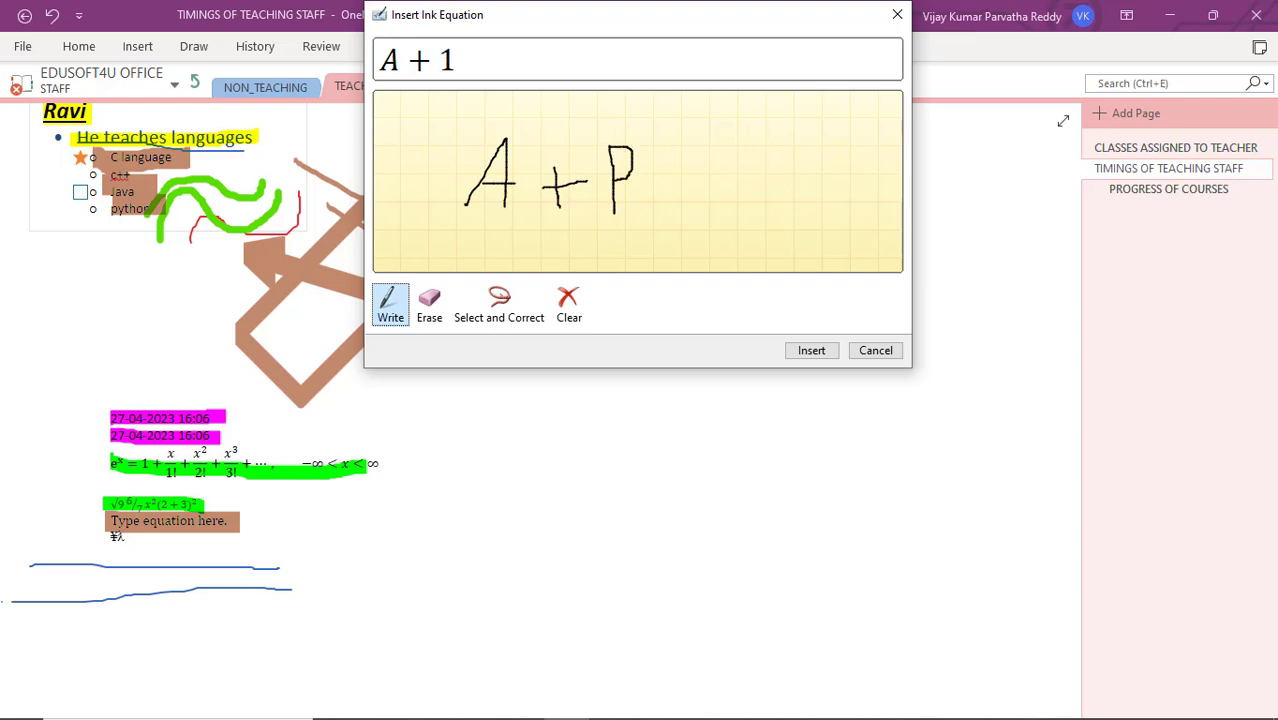
mouse_move(615, 182)
left_mouse_down()
mouse_move(632, 190)
mouse_move(618, 213)
left_mouse_up()
Step: Enclose the handwritten A + B in parentheses and add the exponent 2
mouse_move(466, 135)
left_mouse_down()
mouse_move(443, 214)
mouse_move(520, 252)
left_mouse_up()
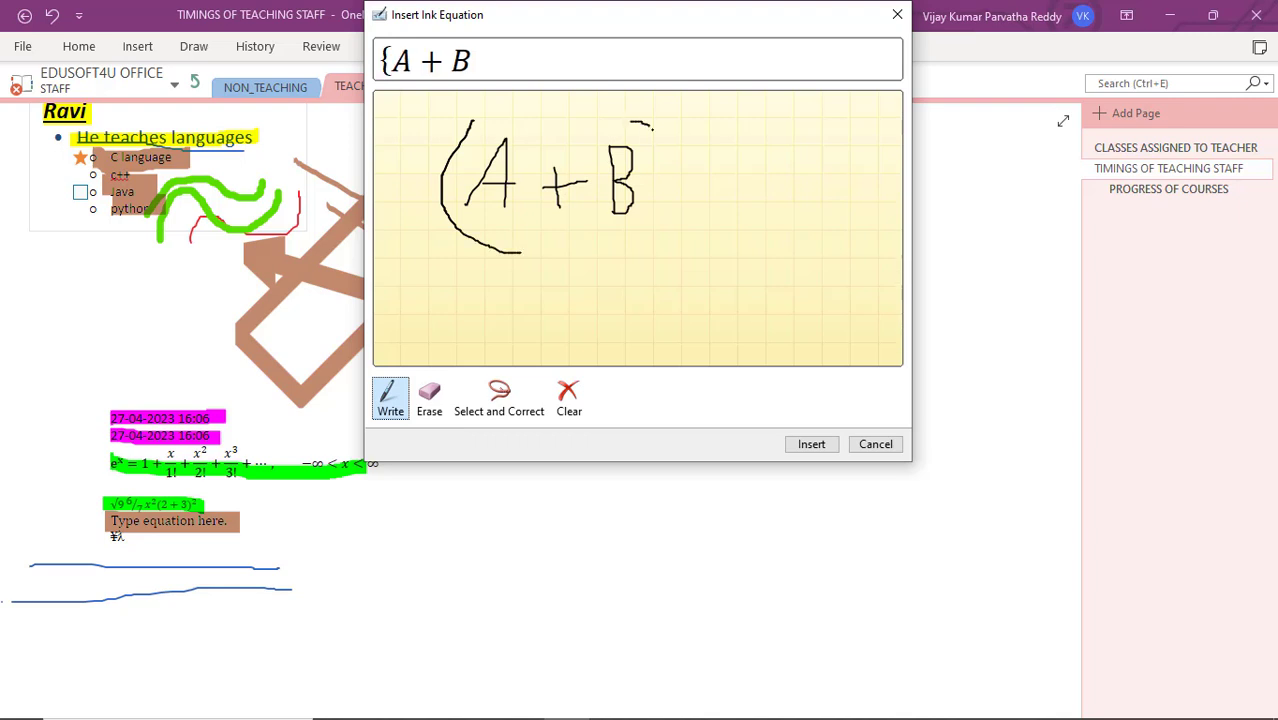
left_click_drag(653, 128, 660, 221)
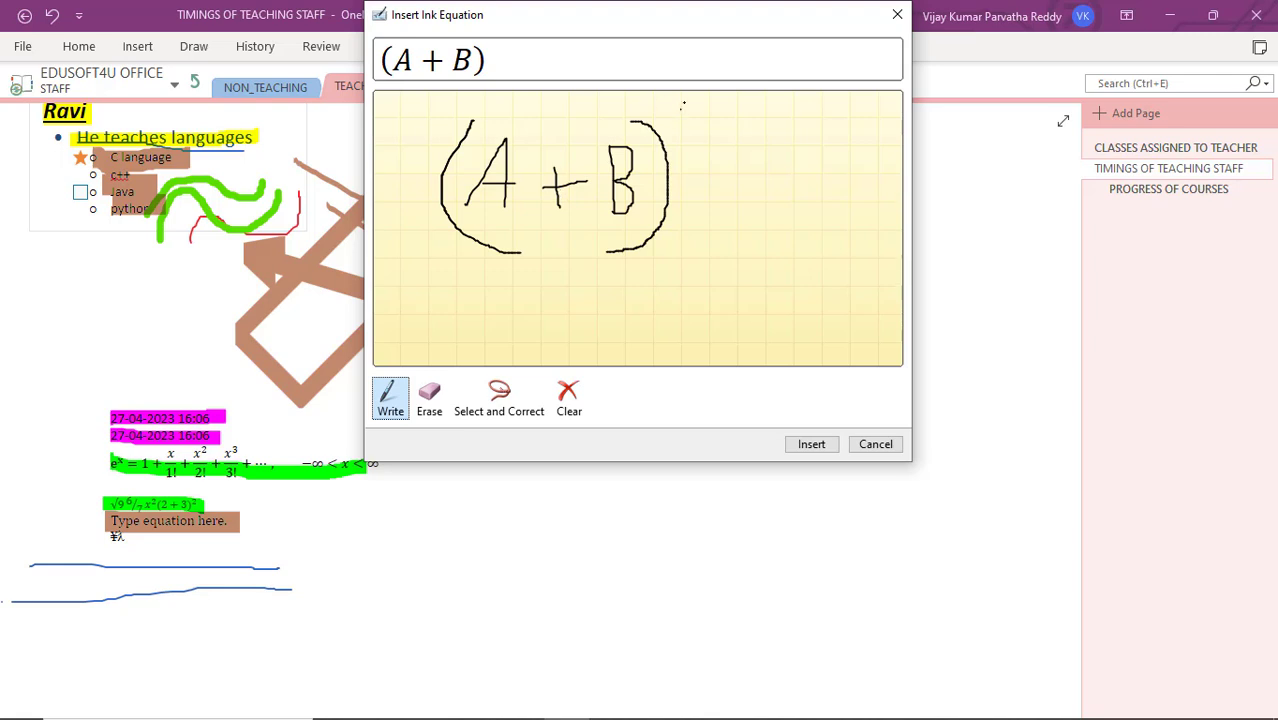
left_click_drag(712, 121, 688, 154)
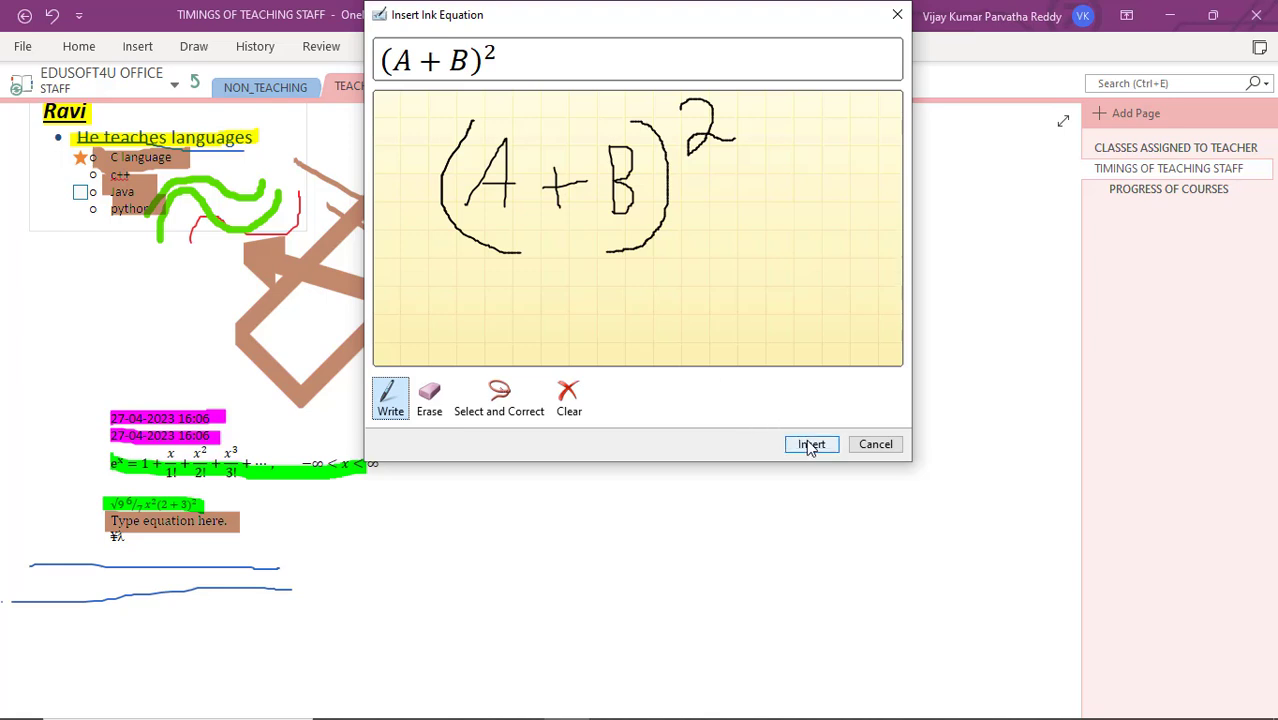
Step: Correct the B)² part of the ink equation to the suggested B′², and clear all the handwriting
left_click(514, 408)
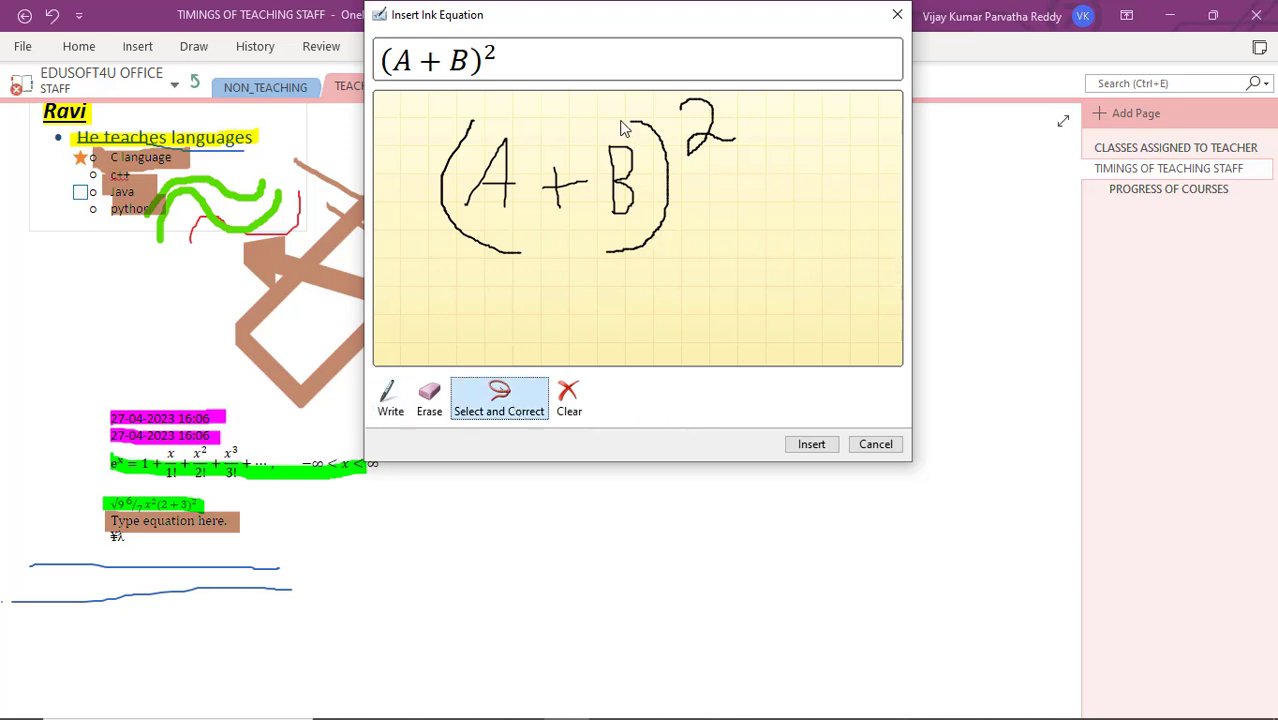
mouse_move(603, 113)
left_mouse_down()
mouse_move(599, 225)
mouse_move(667, 269)
mouse_move(800, 236)
mouse_move(780, 125)
mouse_move(655, 105)
mouse_move(604, 121)
left_mouse_up()
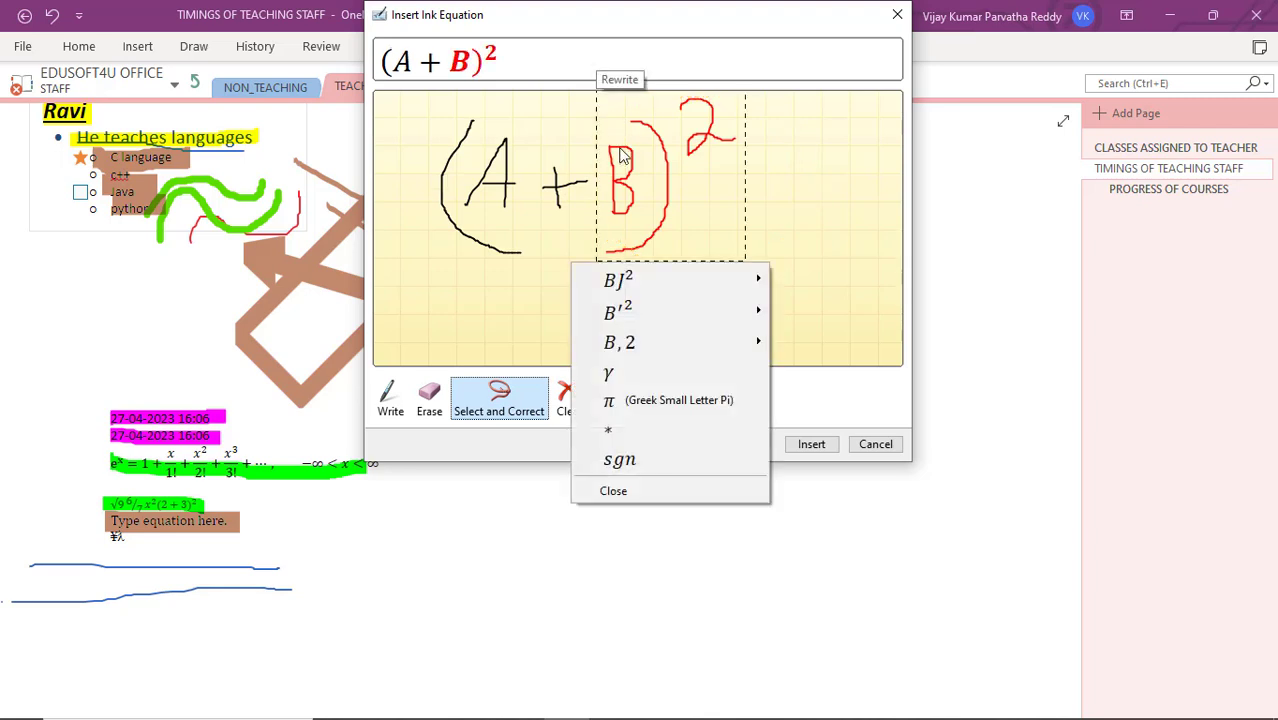
mouse_move(632, 323)
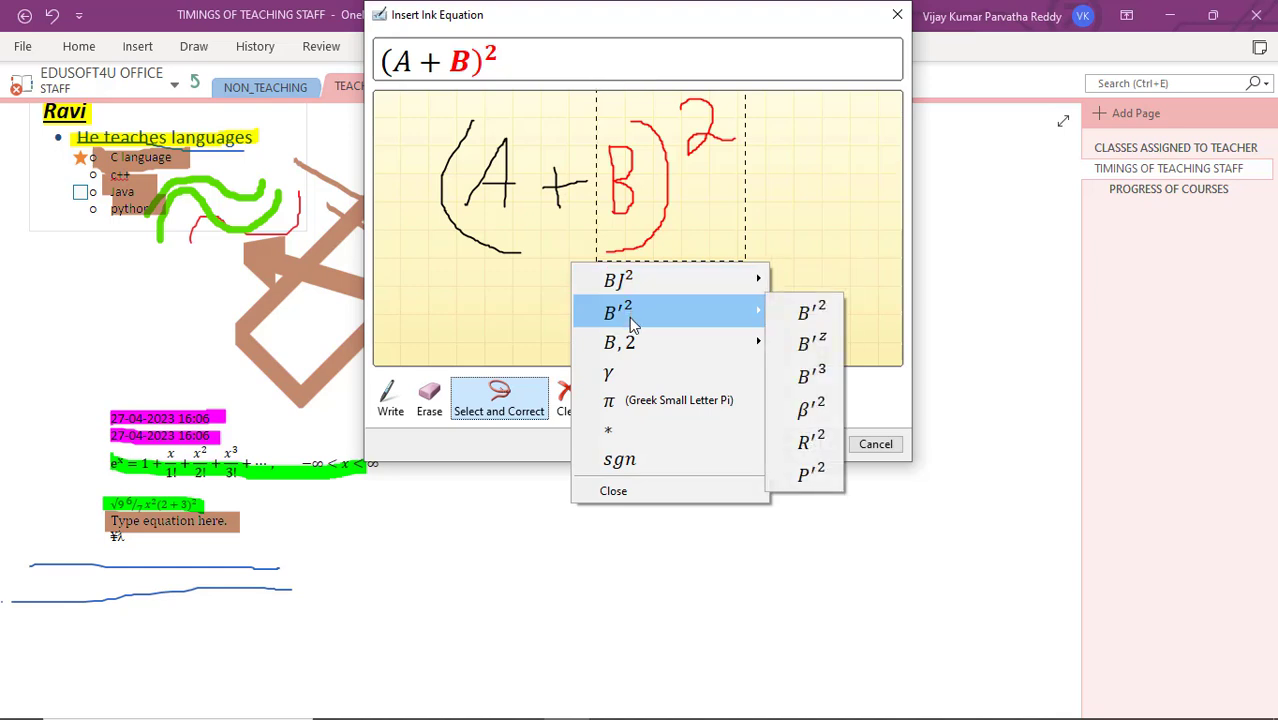
left_click(812, 316)
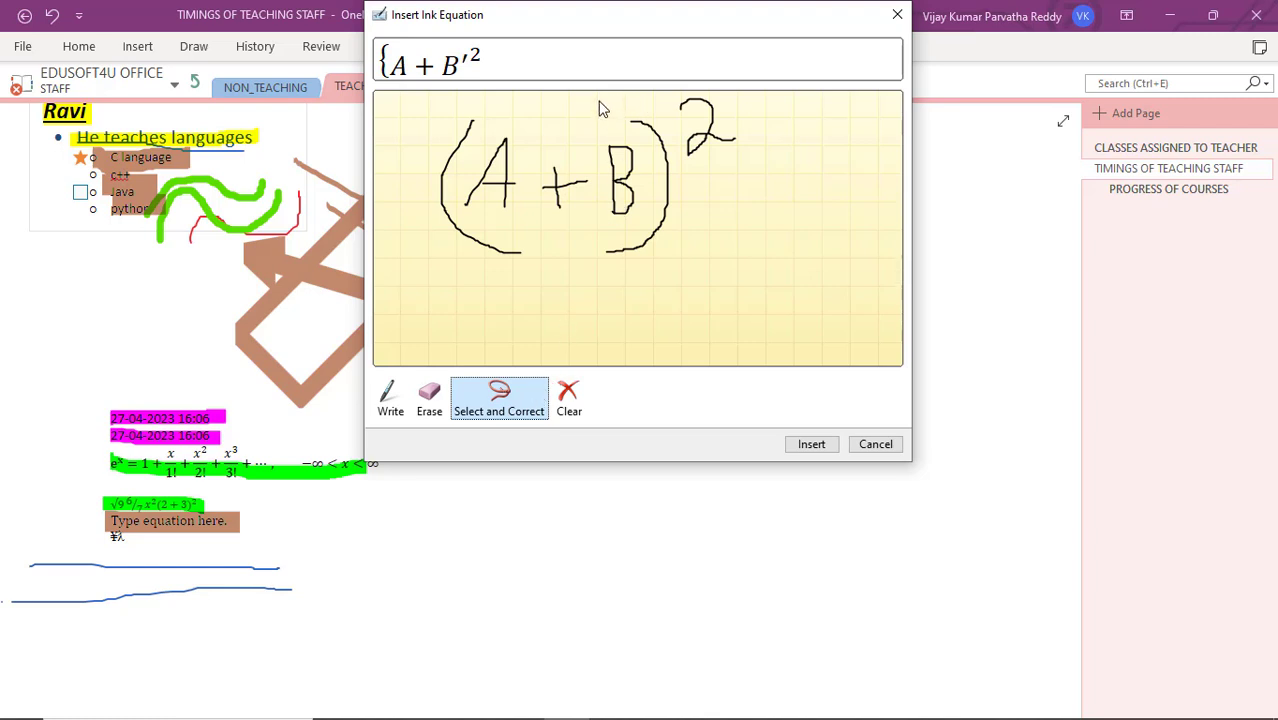
mouse_move(591, 104)
left_mouse_down()
mouse_move(618, 282)
mouse_move(756, 242)
mouse_move(787, 114)
mouse_move(715, 93)
left_mouse_up()
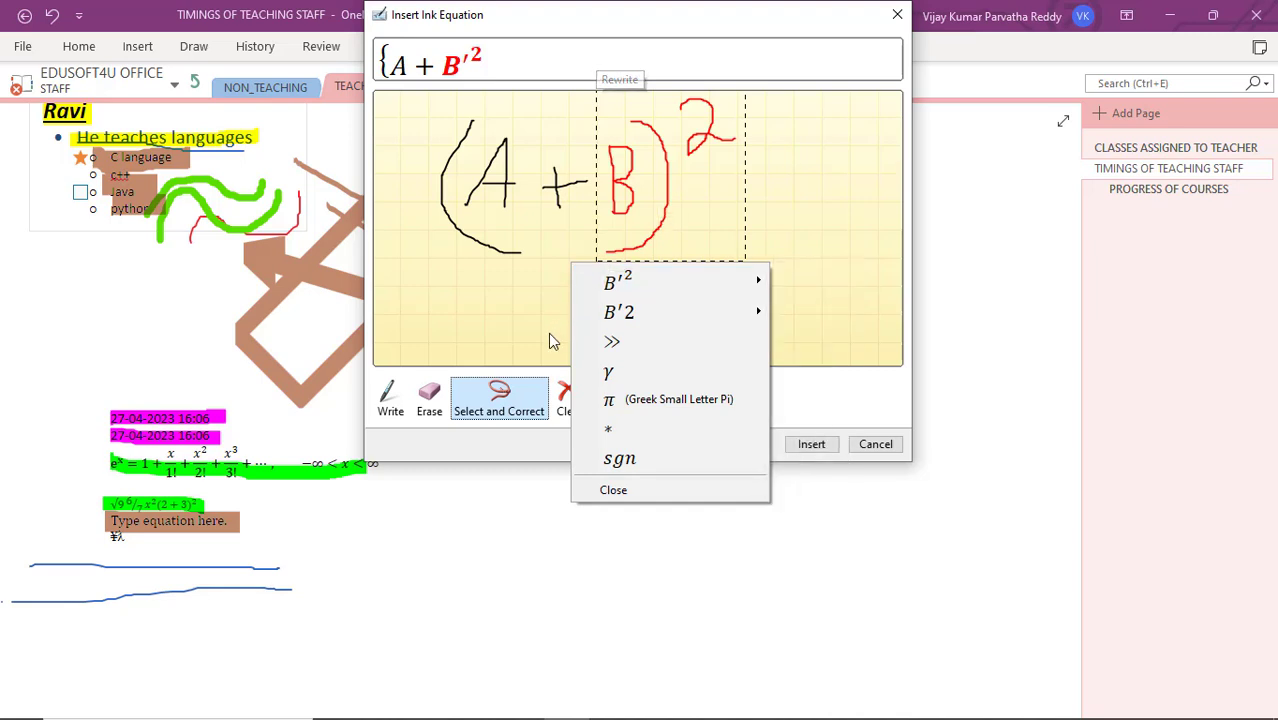
left_click(565, 393)
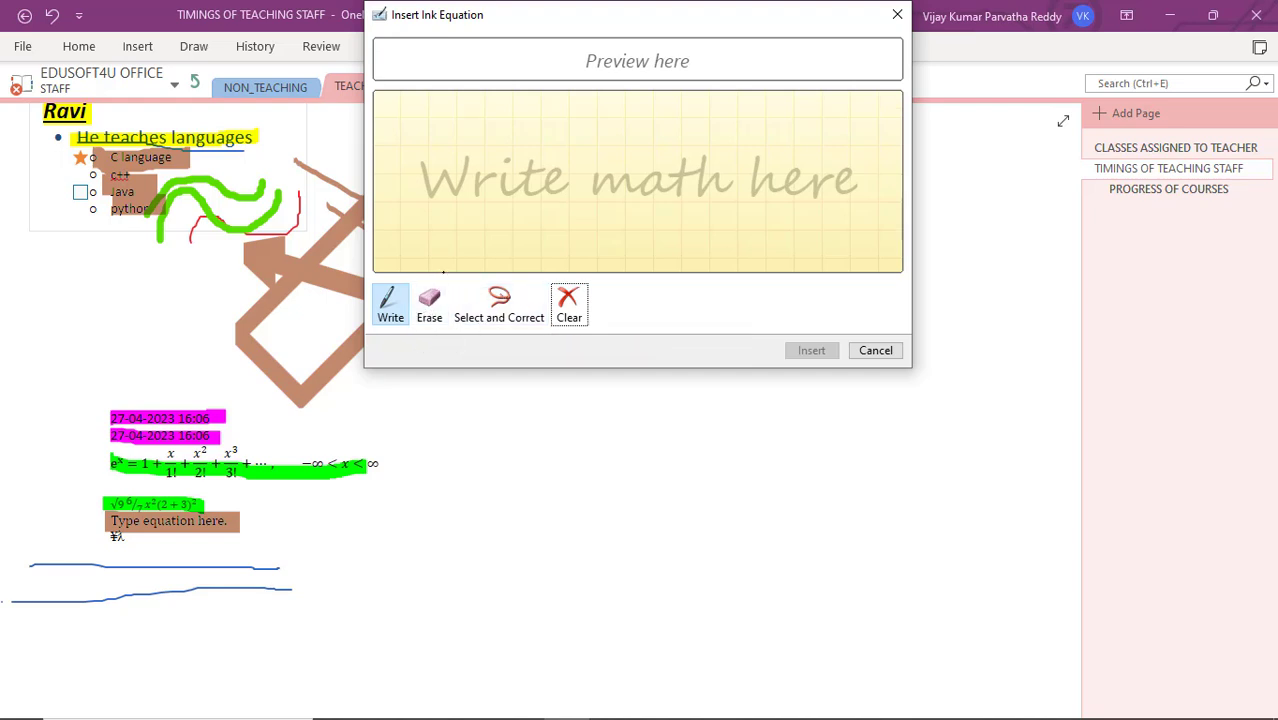
Step: Handwrite (A + B)² in the empty writing area and insert the equation on the page
mouse_move(436, 208)
left_mouse_down()
mouse_move(470, 135)
mouse_move(474, 216)
mouse_move(474, 185)
mouse_move(520, 207)
mouse_move(549, 179)
mouse_move(565, 205)
left_mouse_up()
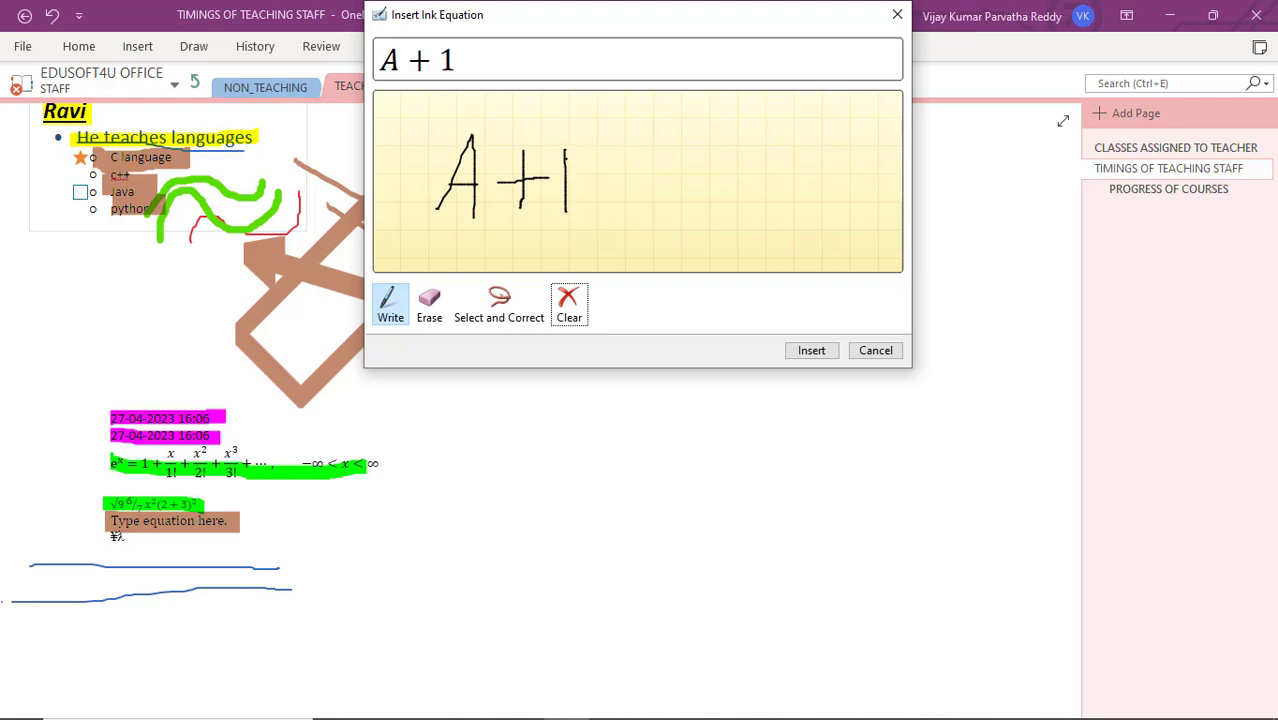
mouse_move(581, 147)
left_mouse_down()
mouse_move(592, 180)
mouse_move(566, 186)
mouse_move(582, 207)
mouse_move(566, 211)
left_mouse_up()
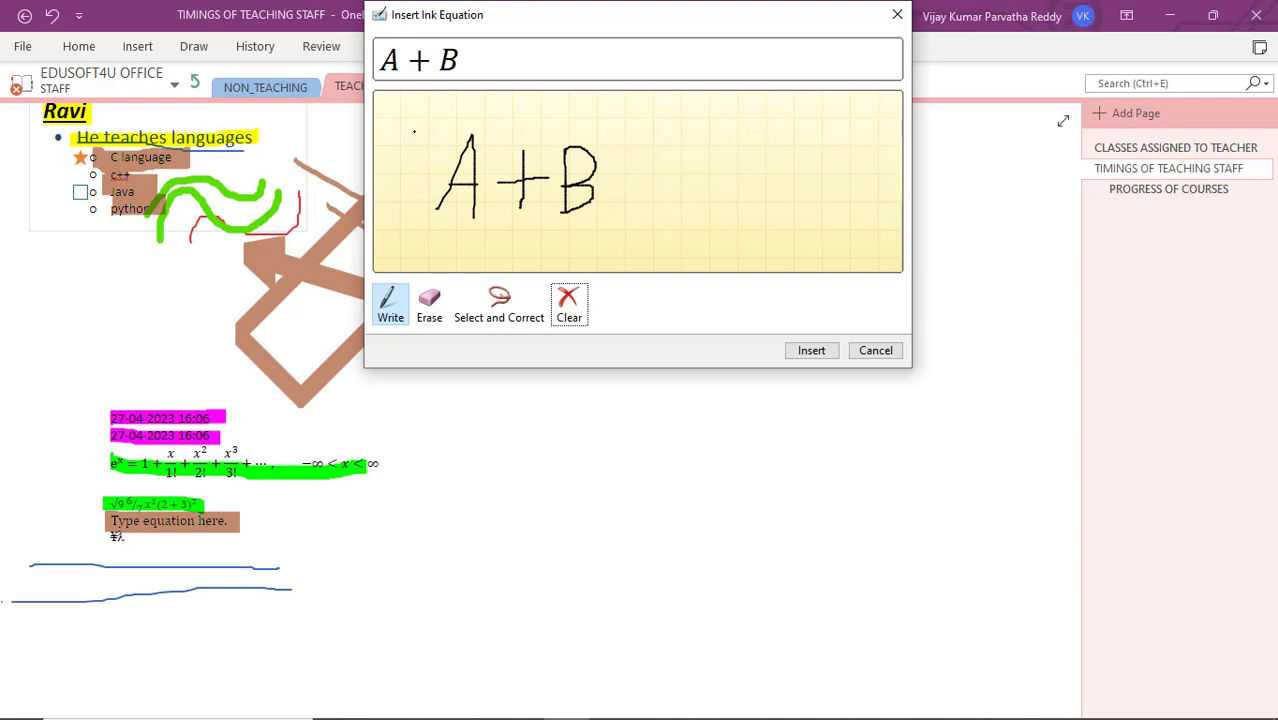
mouse_move(442, 118)
left_mouse_down()
mouse_move(423, 212)
mouse_move(488, 240)
left_mouse_up()
mouse_move(582, 118)
left_mouse_down()
mouse_move(634, 200)
mouse_move(576, 246)
left_mouse_up()
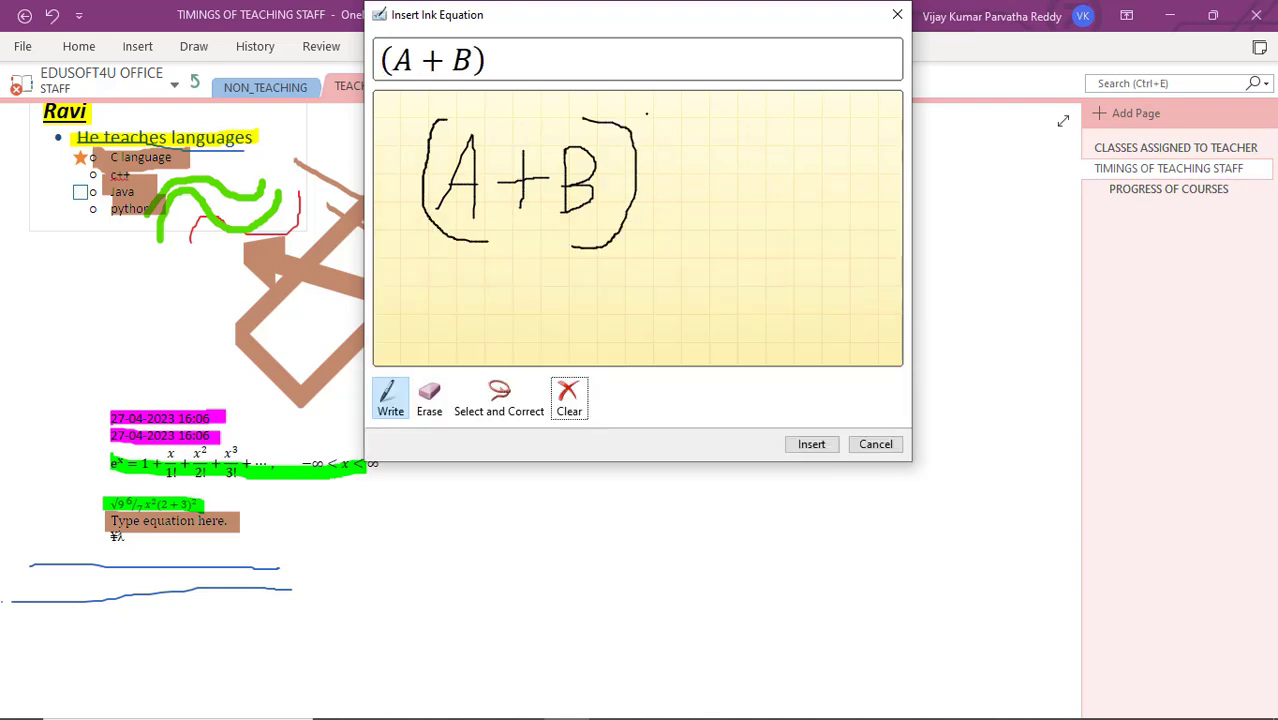
mouse_move(642, 102)
left_mouse_down()
mouse_move(666, 132)
mouse_move(645, 150)
mouse_move(704, 139)
left_mouse_up()
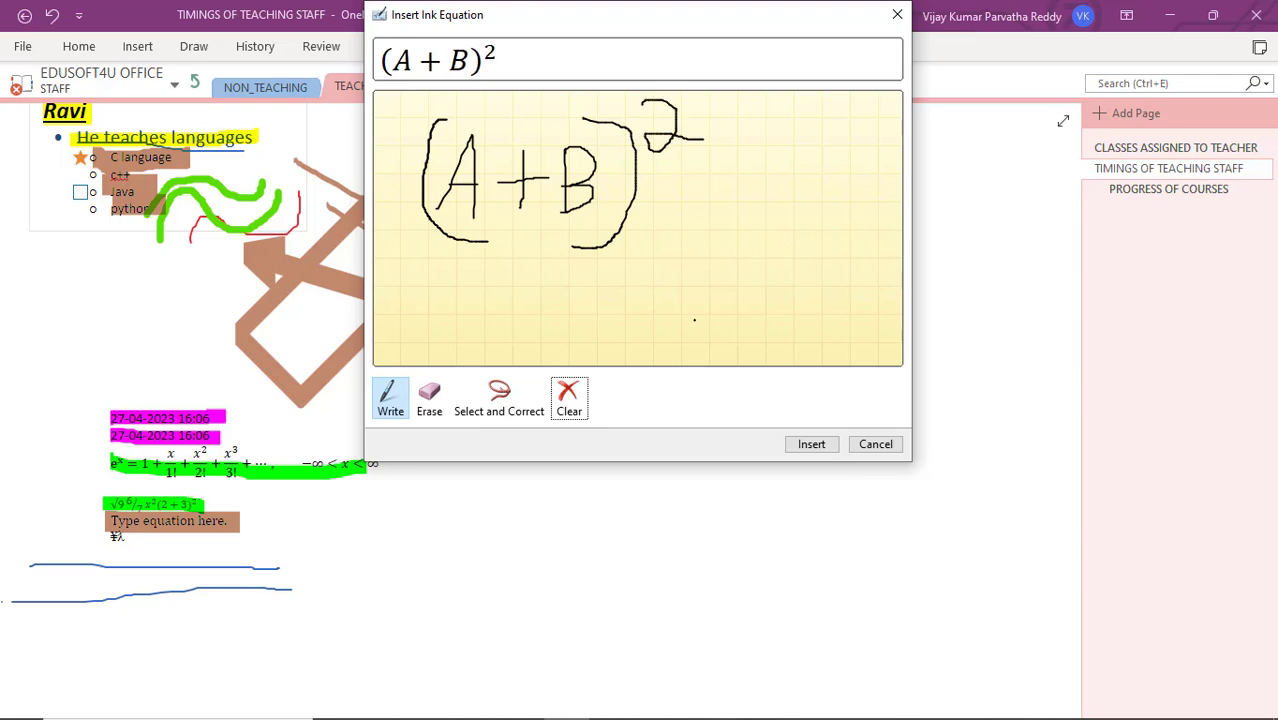
left_click(809, 446)
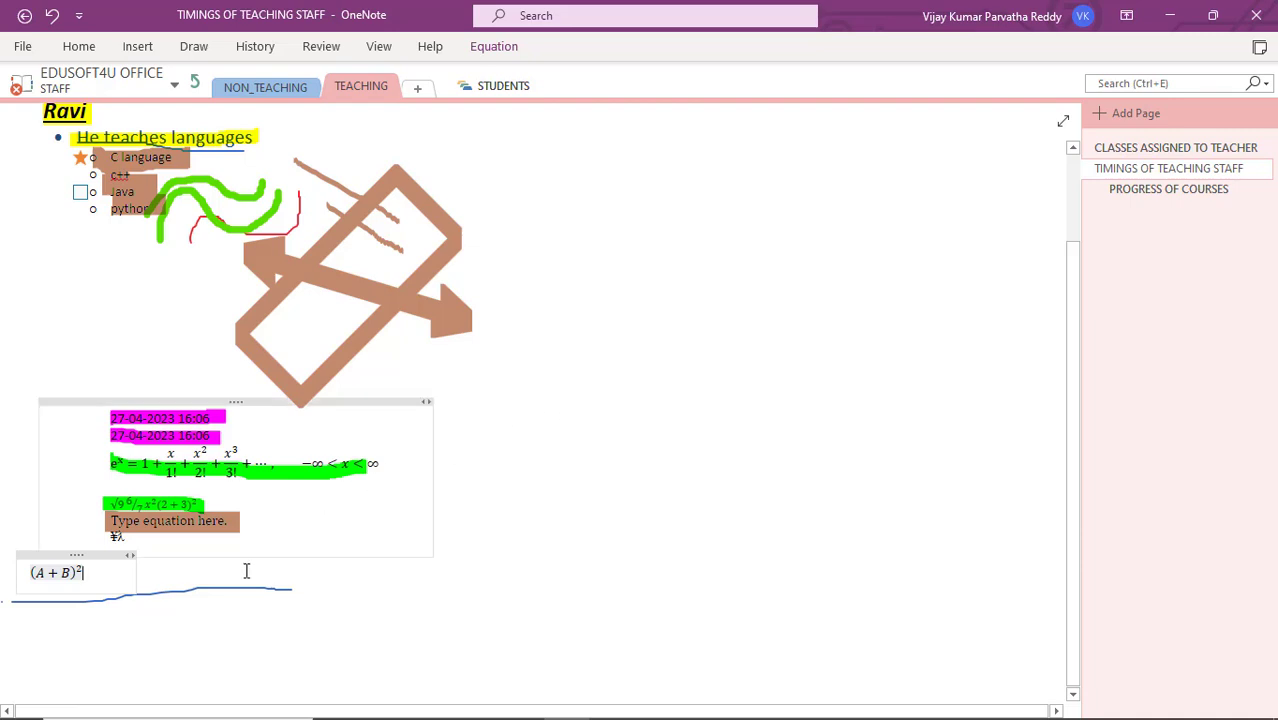